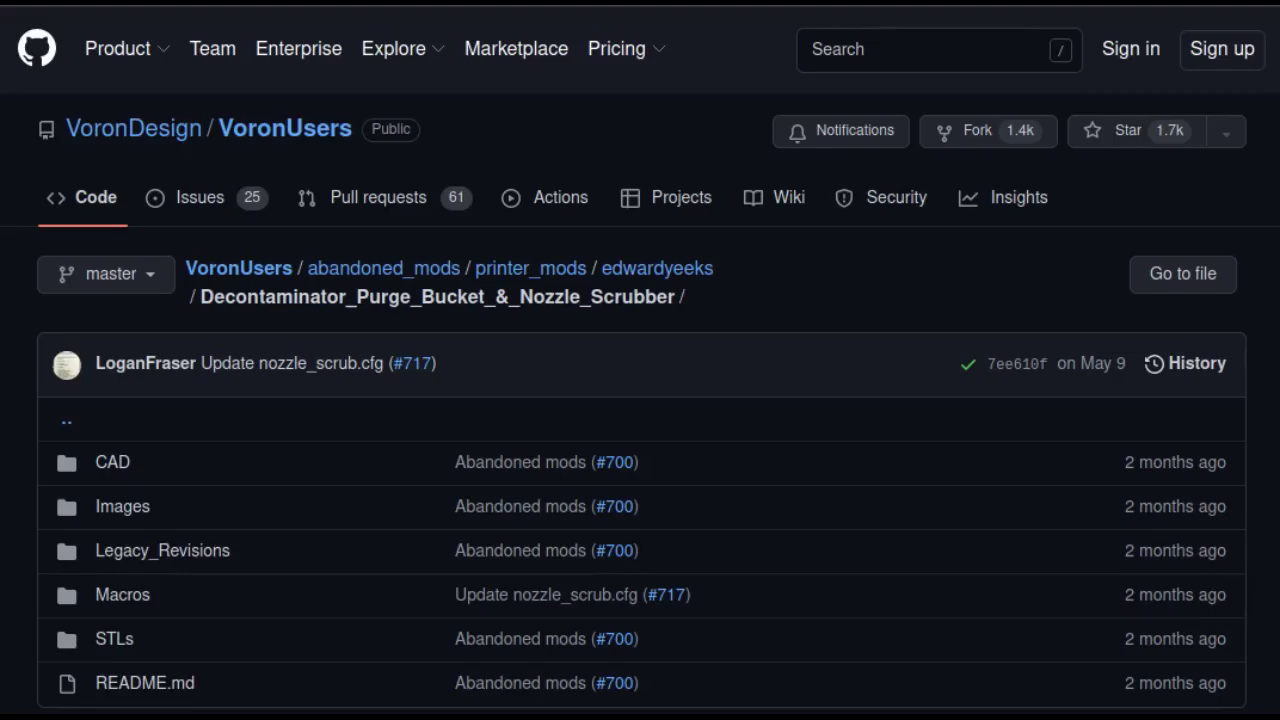
Scroll through the Decontaminator README down to the Installation & Parts Required images
scroll(640, 400, down, 4)
scroll(640, 400, down, 5)
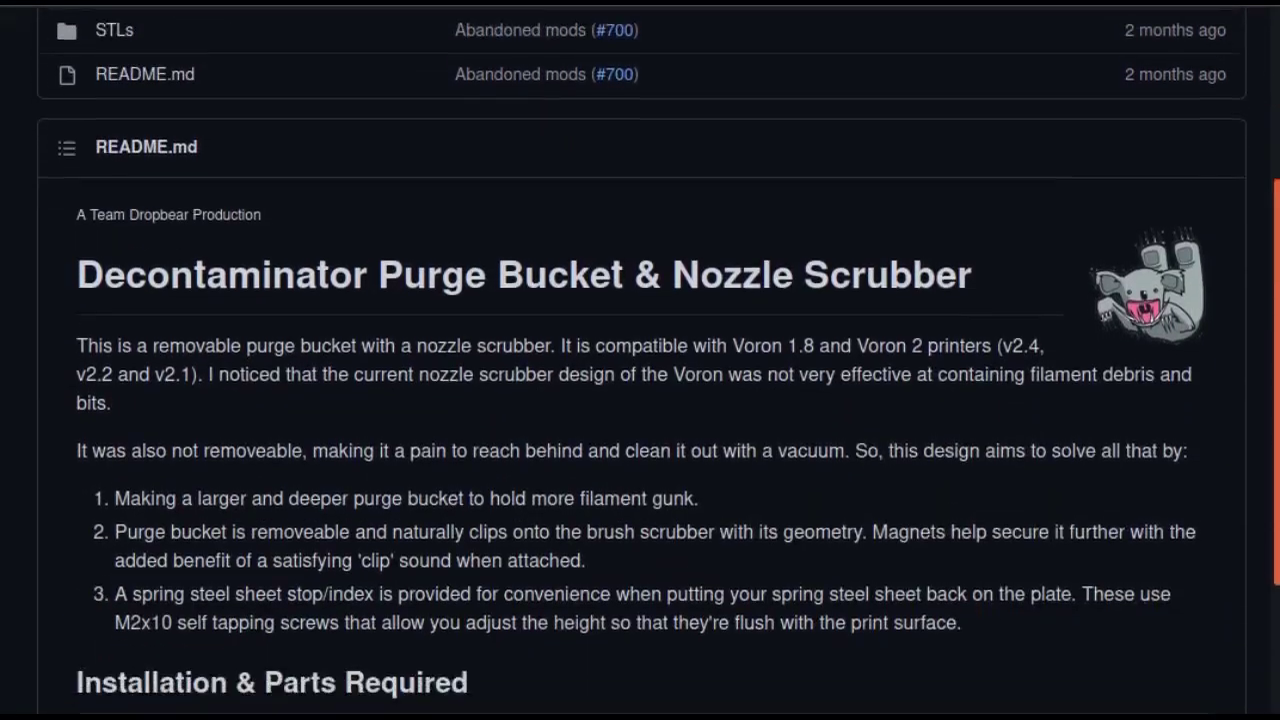
scroll(640, 400, down, 4)
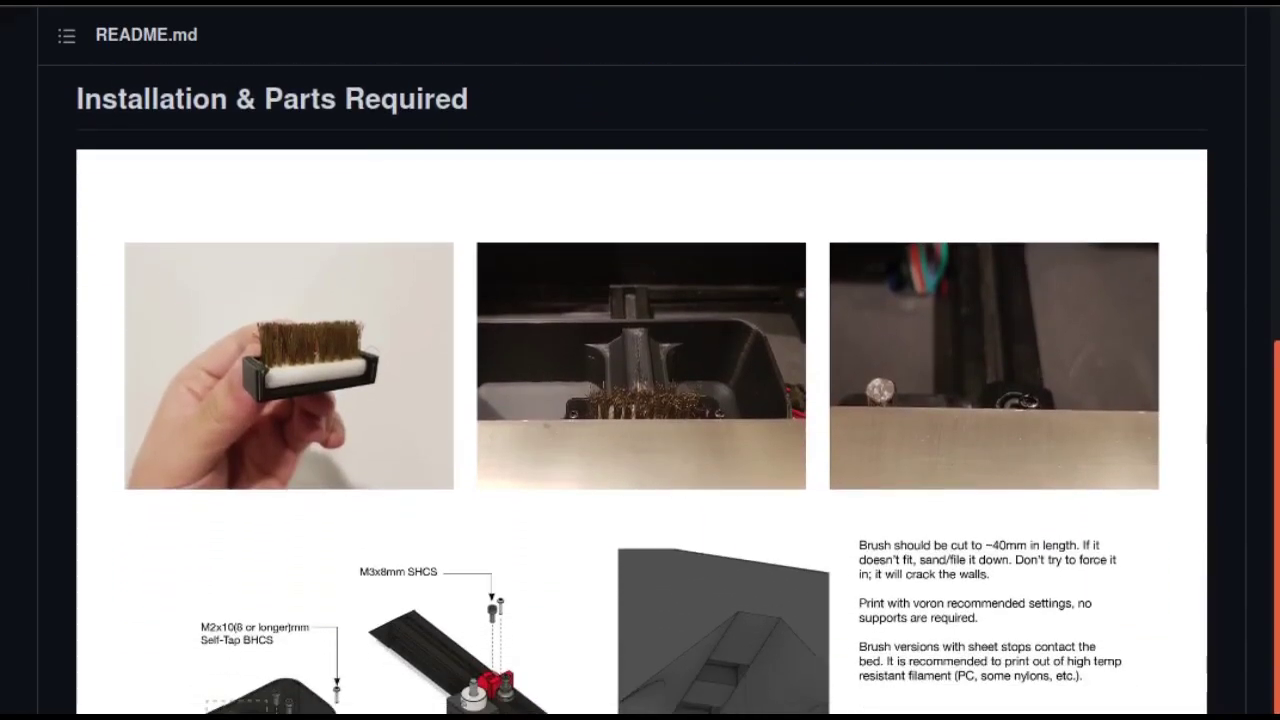
scroll(640, 400, down, 1)
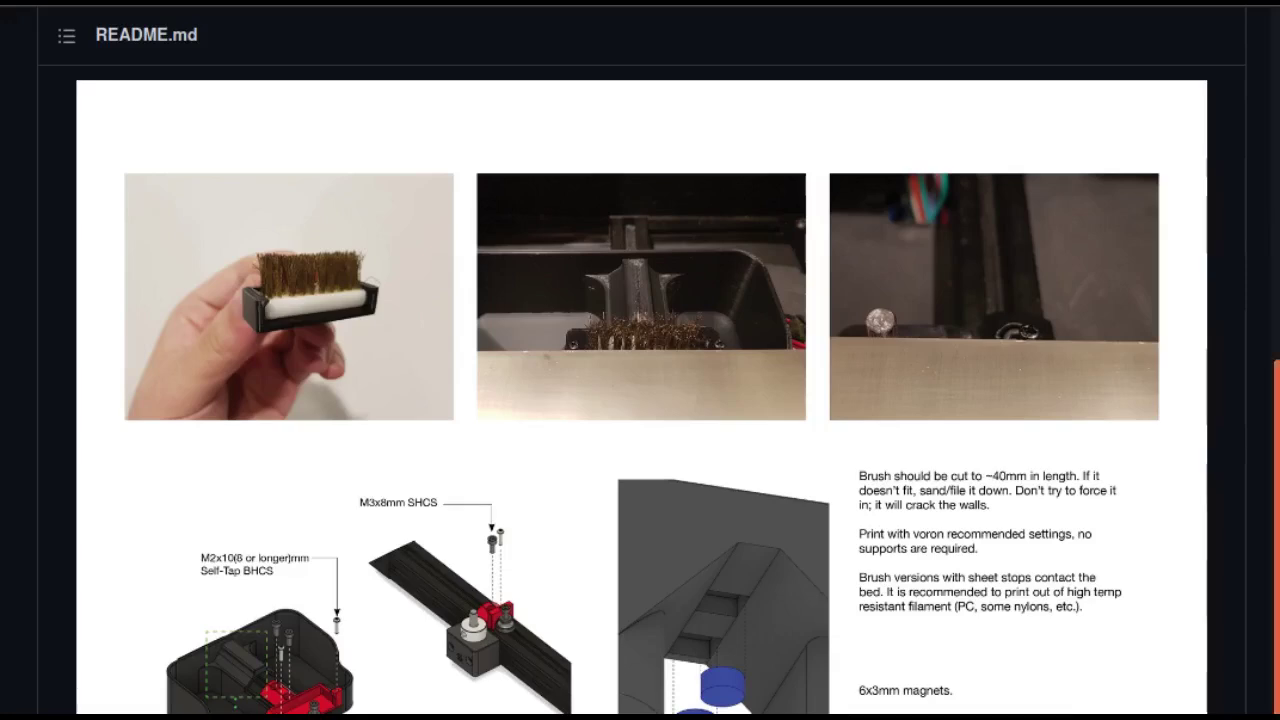
scroll(640, 390, down, 3)
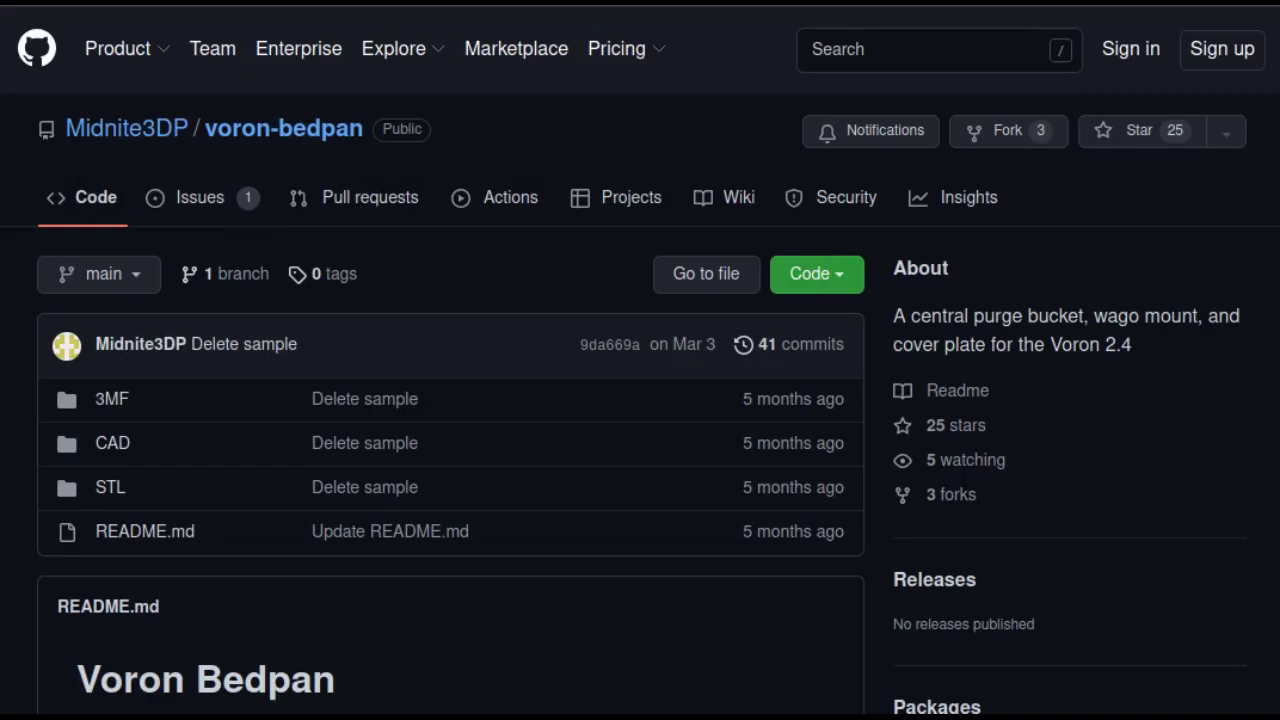
Scroll down the GitHub page to read the Voron Bedpan README
scroll(640, 400, down, 6)
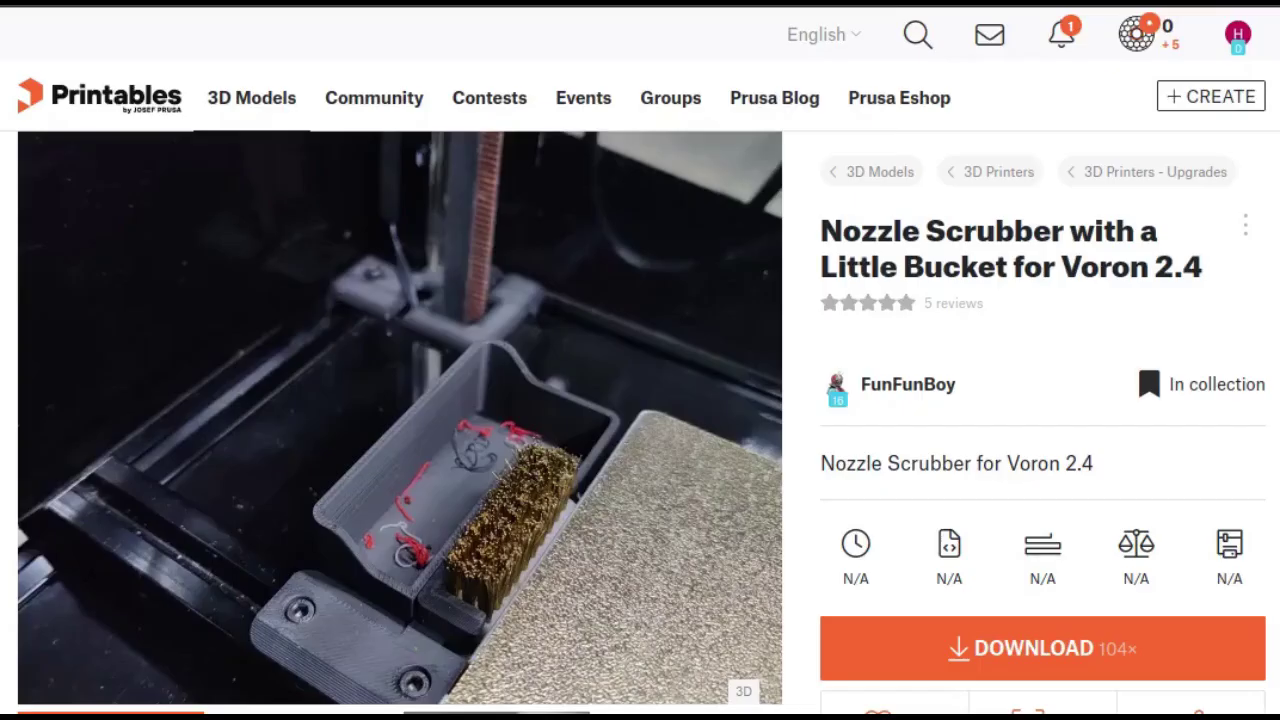
scroll(640, 390, down, 3)
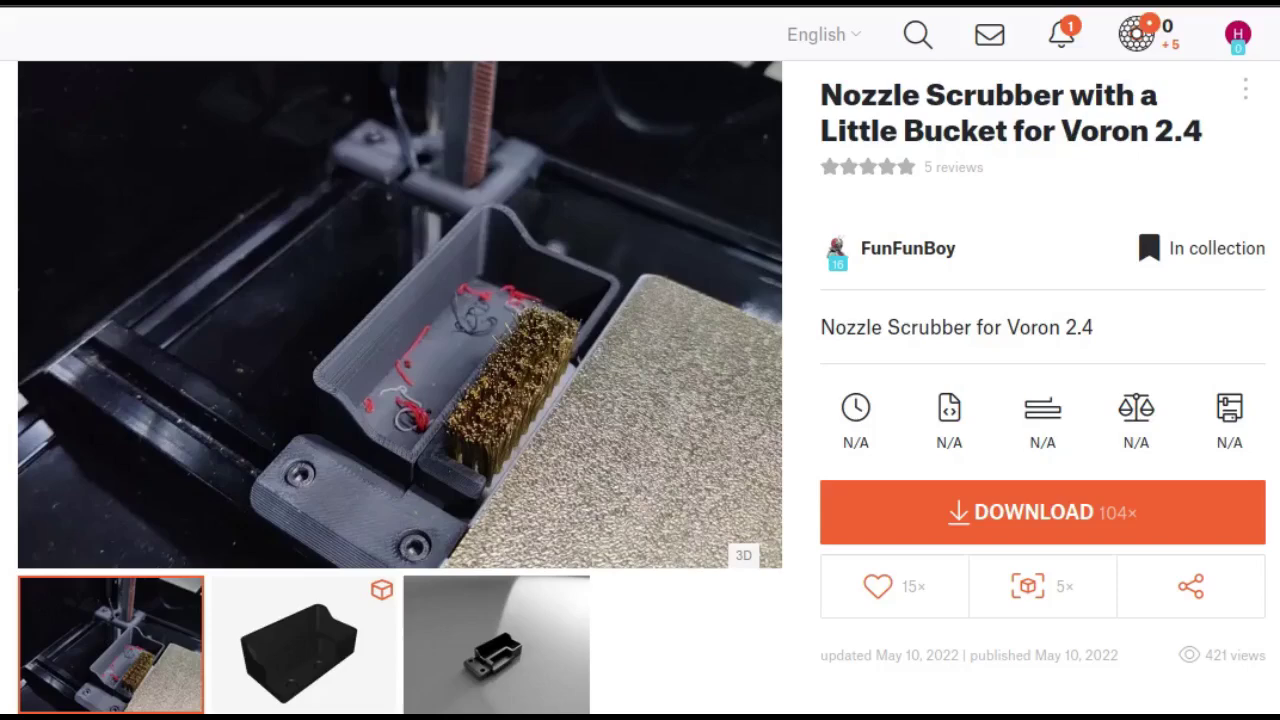
click(496, 645)
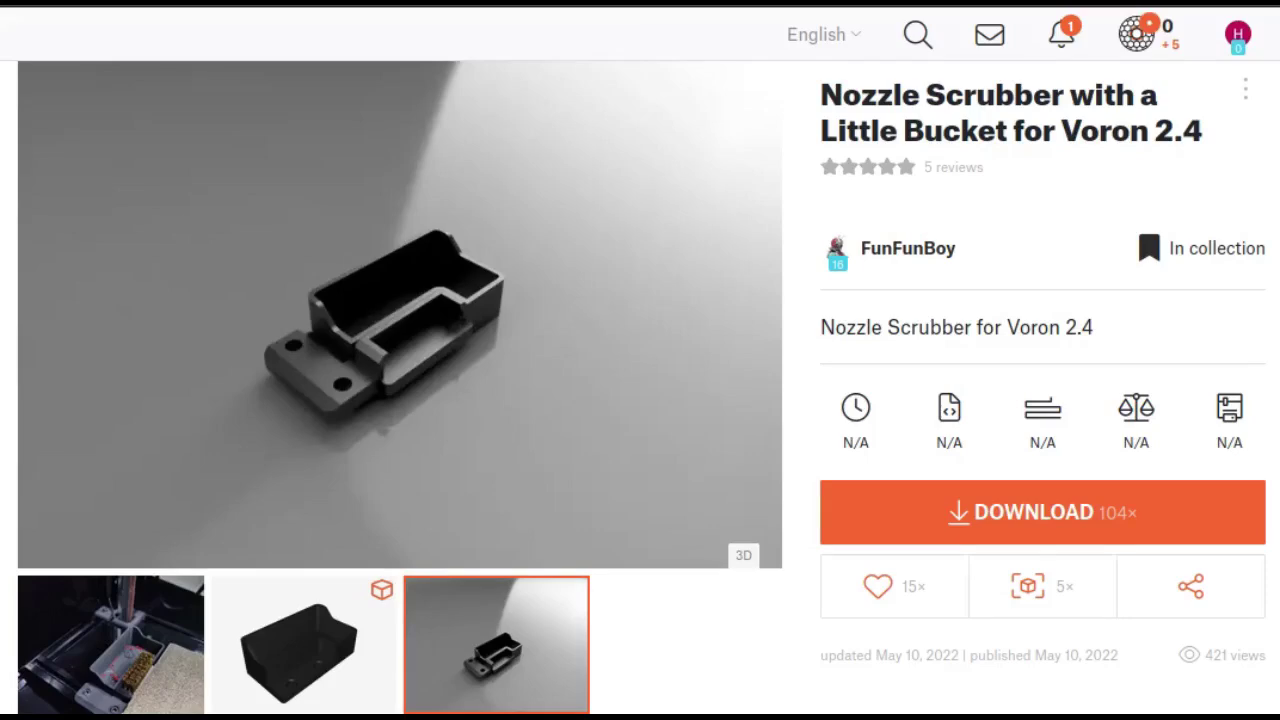
key(Left)
key(Left)
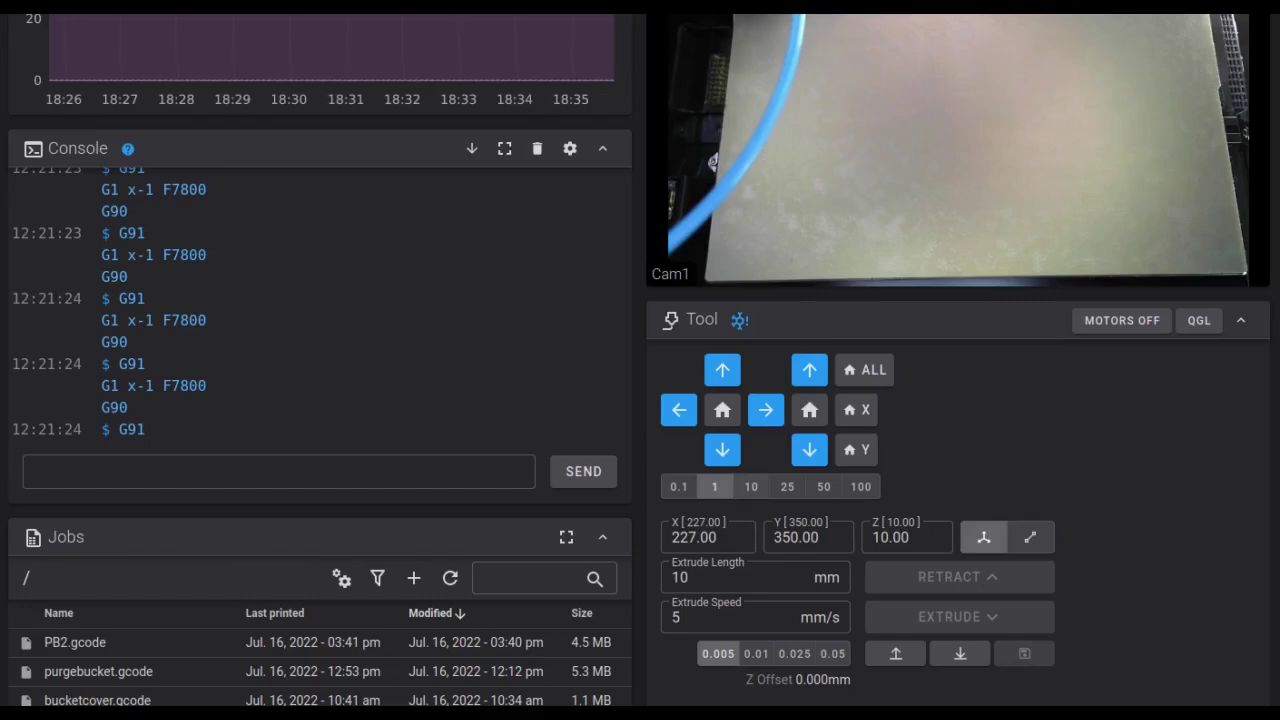
Set the jog step to 25 mm and jog the toolhead left three times, from X 227 to 152
click(751, 486)
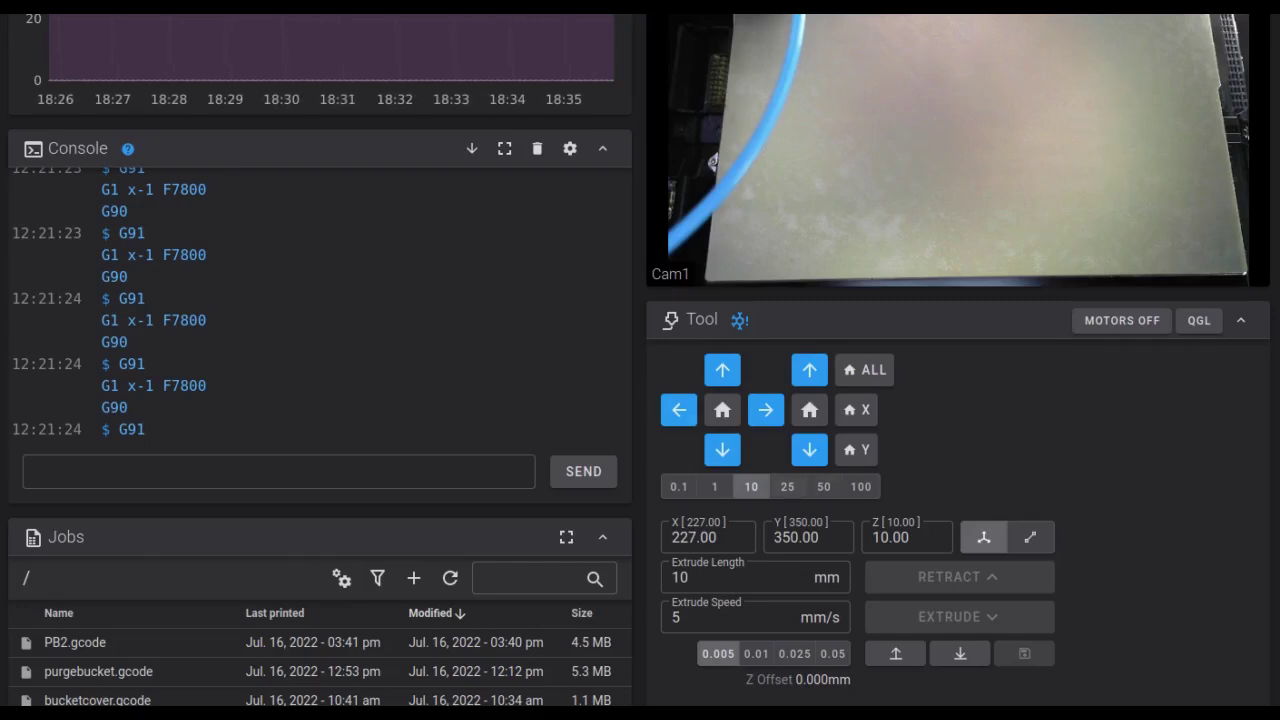
click(787, 486)
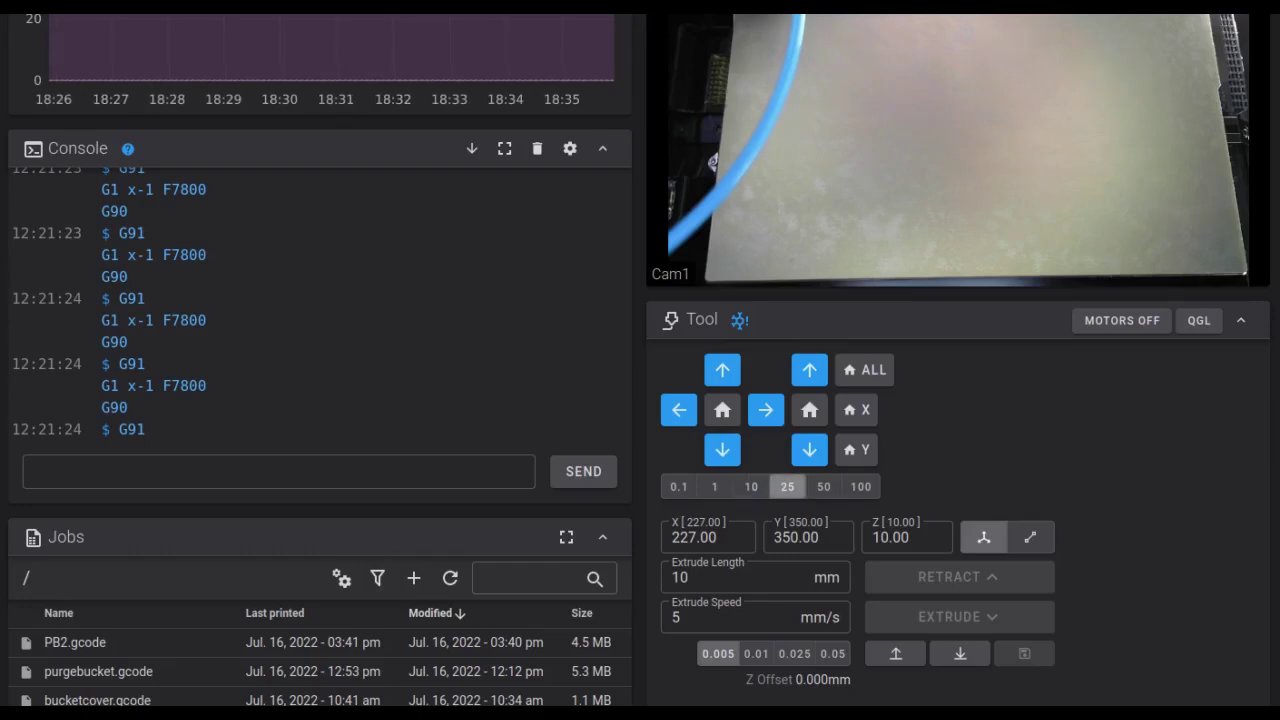
click(678, 409)
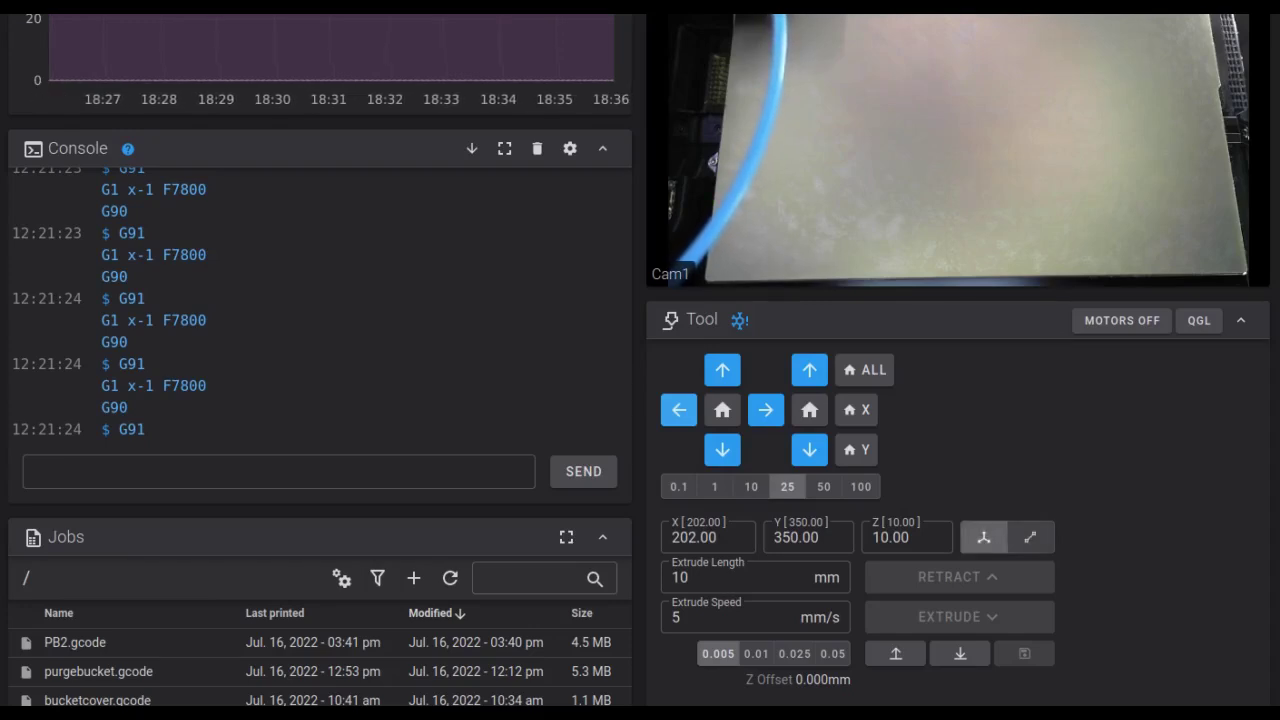
click(679, 409)
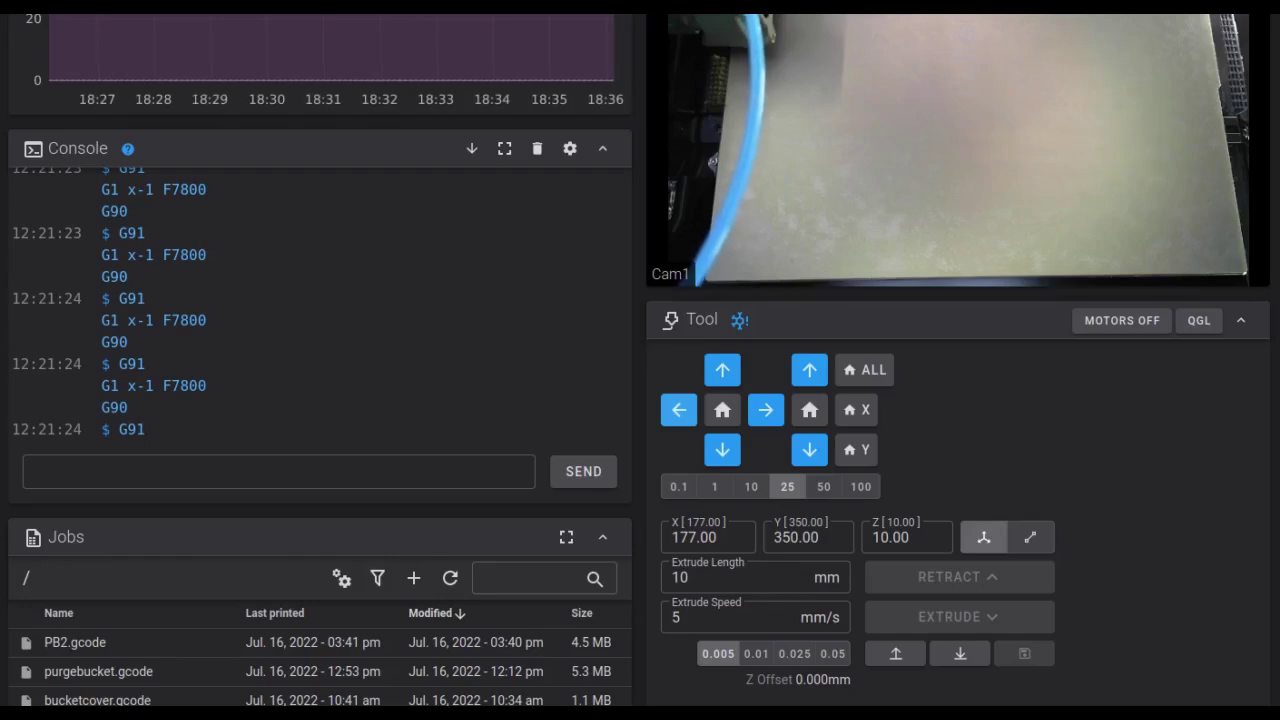
click(679, 409)
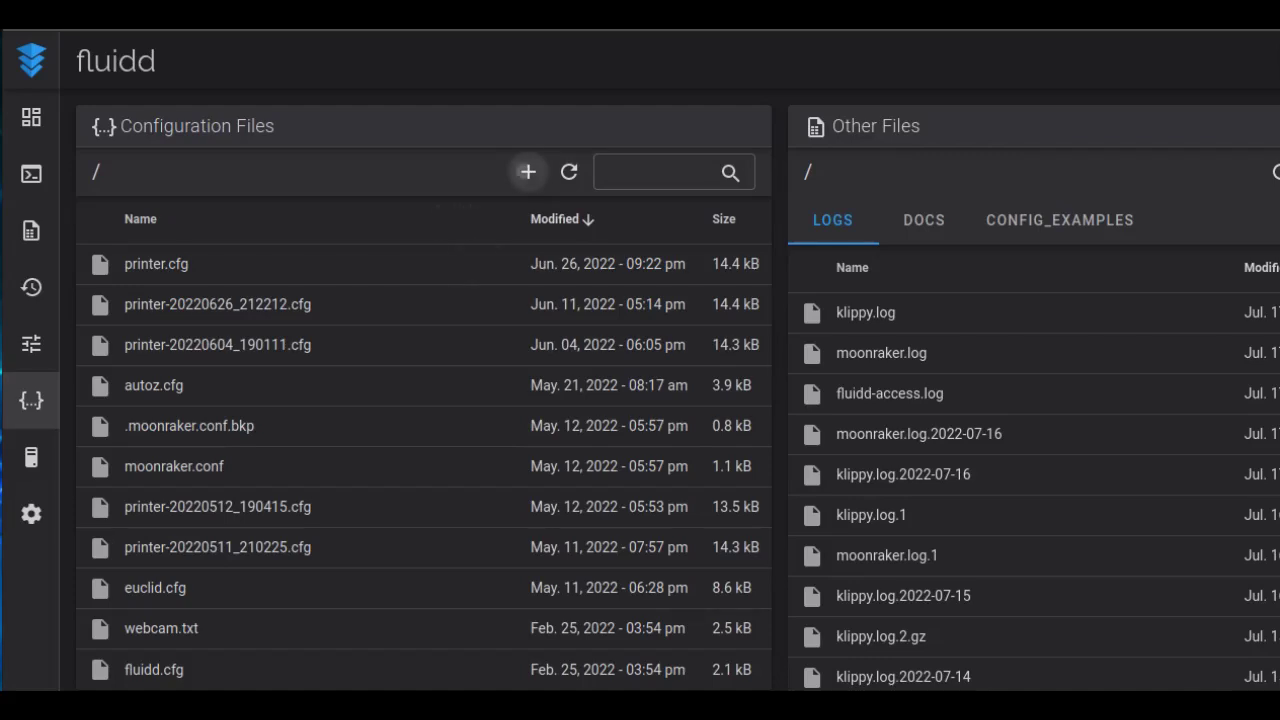
Start adding a new file to Fluidd's Configuration Files
click(528, 172)
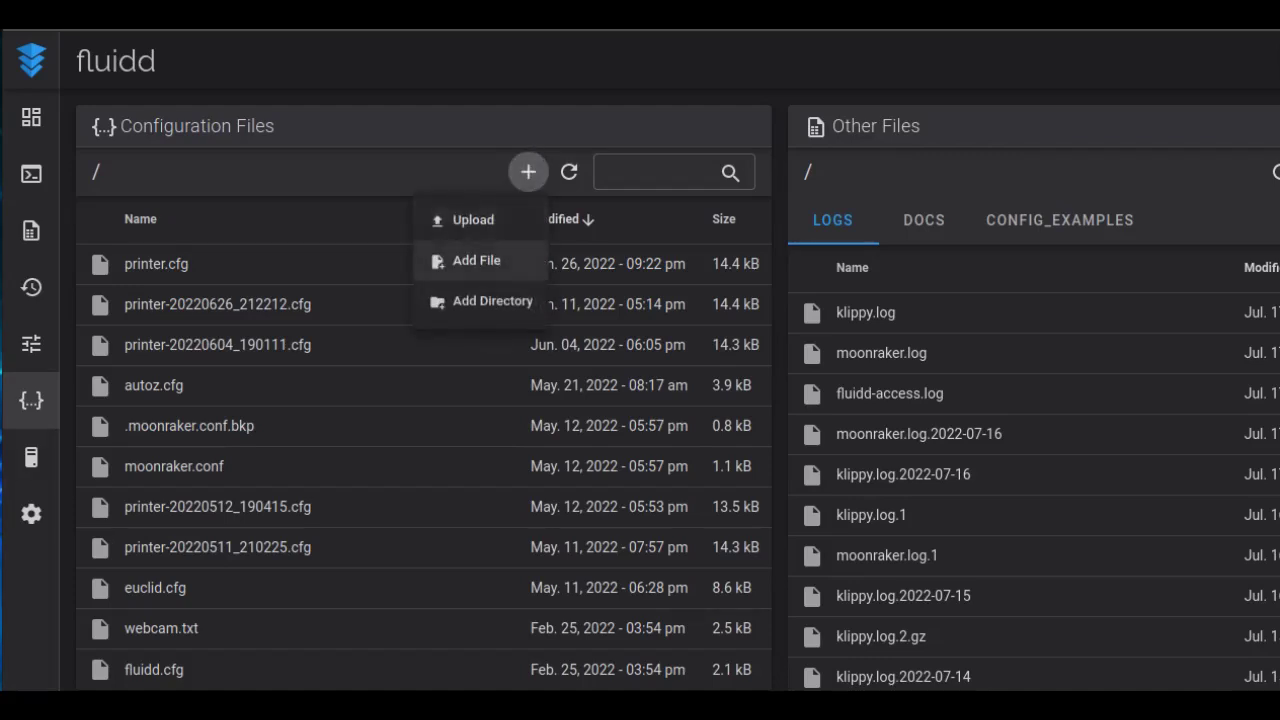
click(476, 260)
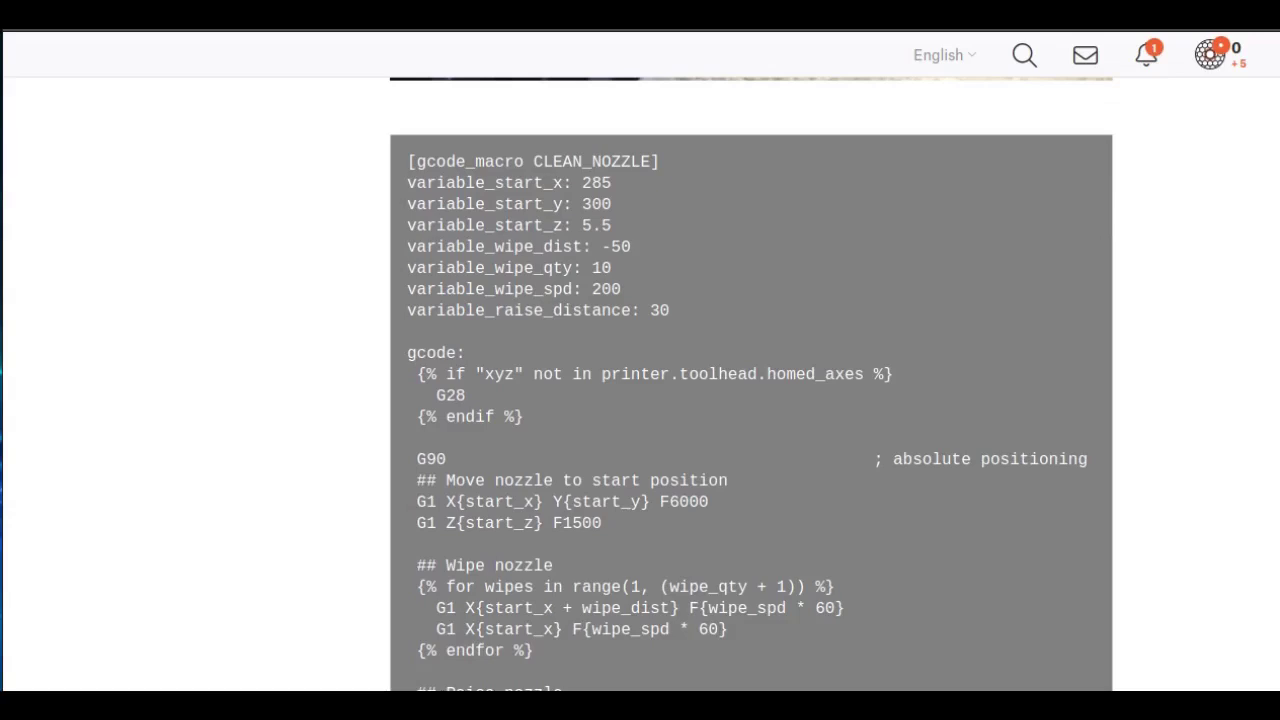
Select and copy the CLEAN_NOZZLE macro code from the Printables gcode block
scroll(750, 400, up, 1)
scroll(750, 400, down, 1)
drag(565, 690, 407, 161)
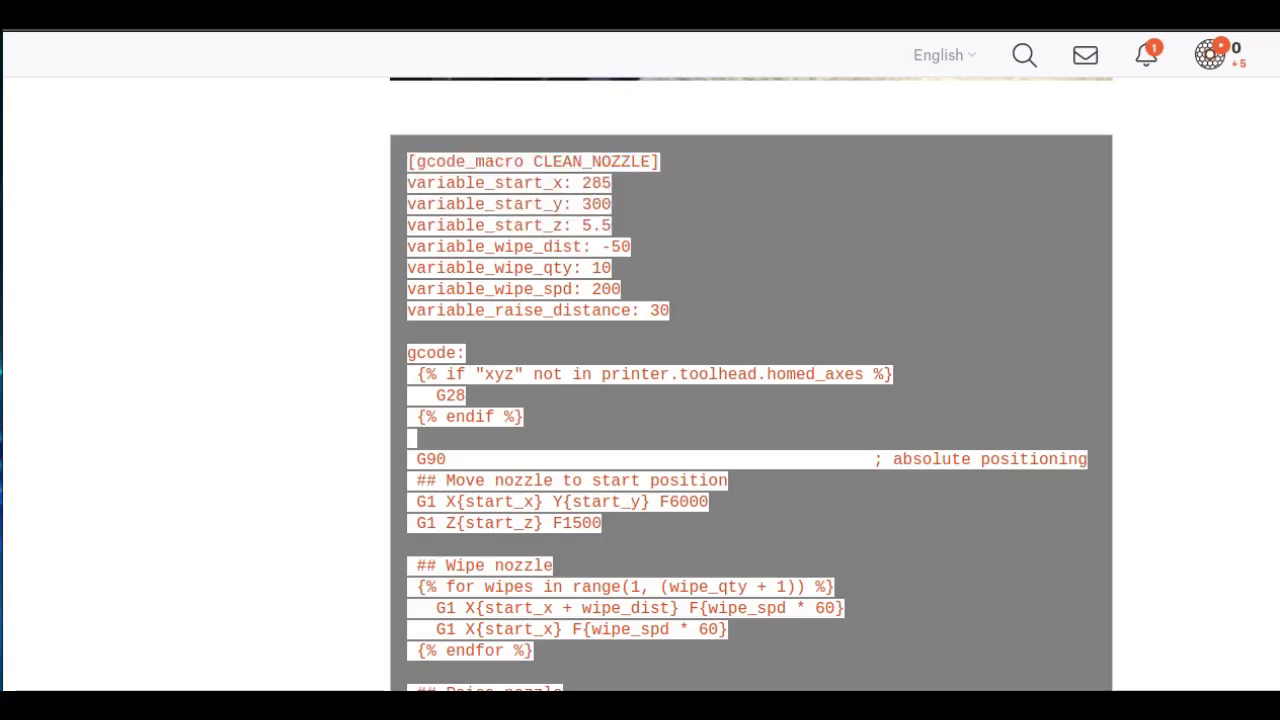
right_click(530, 162)
click(570, 176)
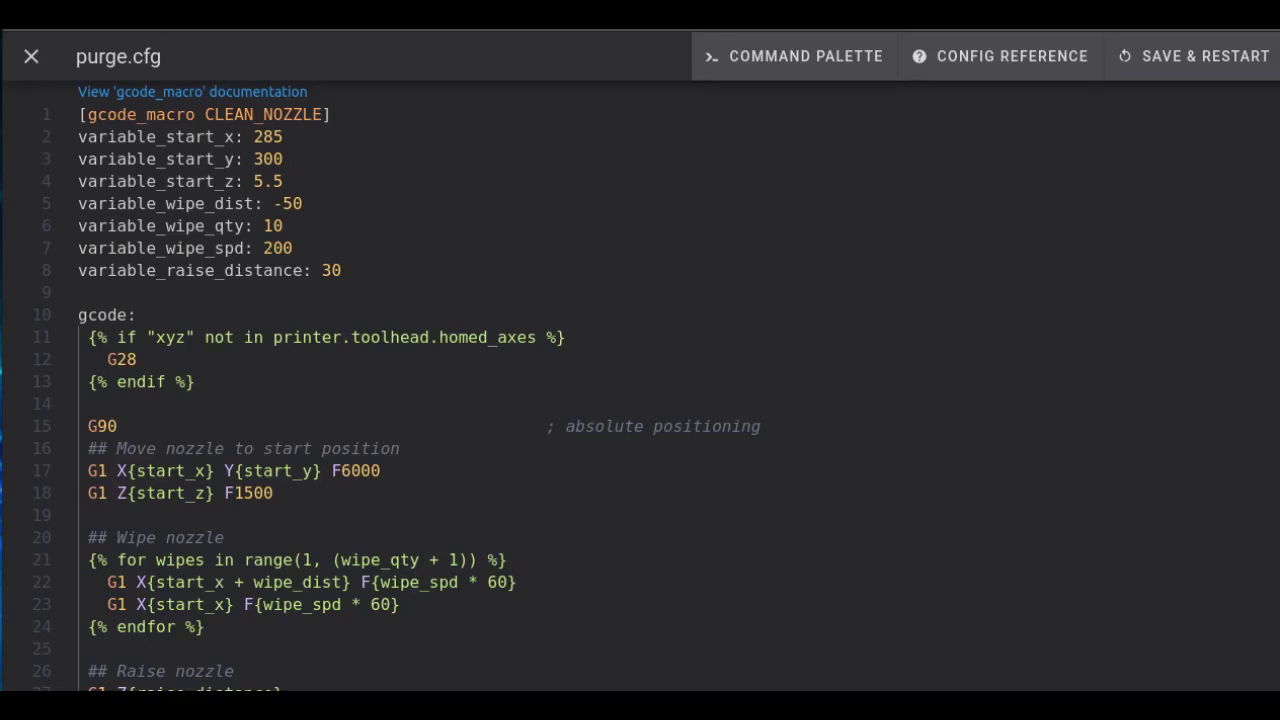
Scroll through the CLEAN_NOZZLE macro in purge.cfg and back to the top
scroll(656, 380, down, 3)
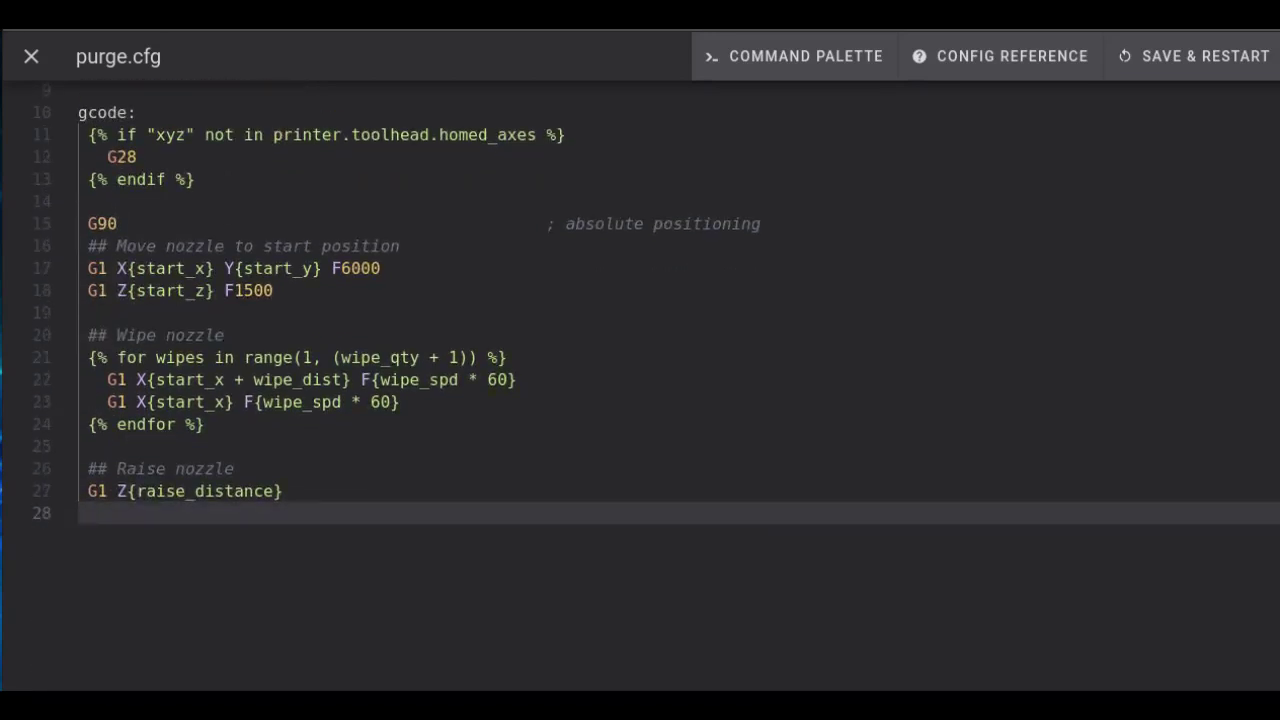
scroll(656, 380, up, 3)
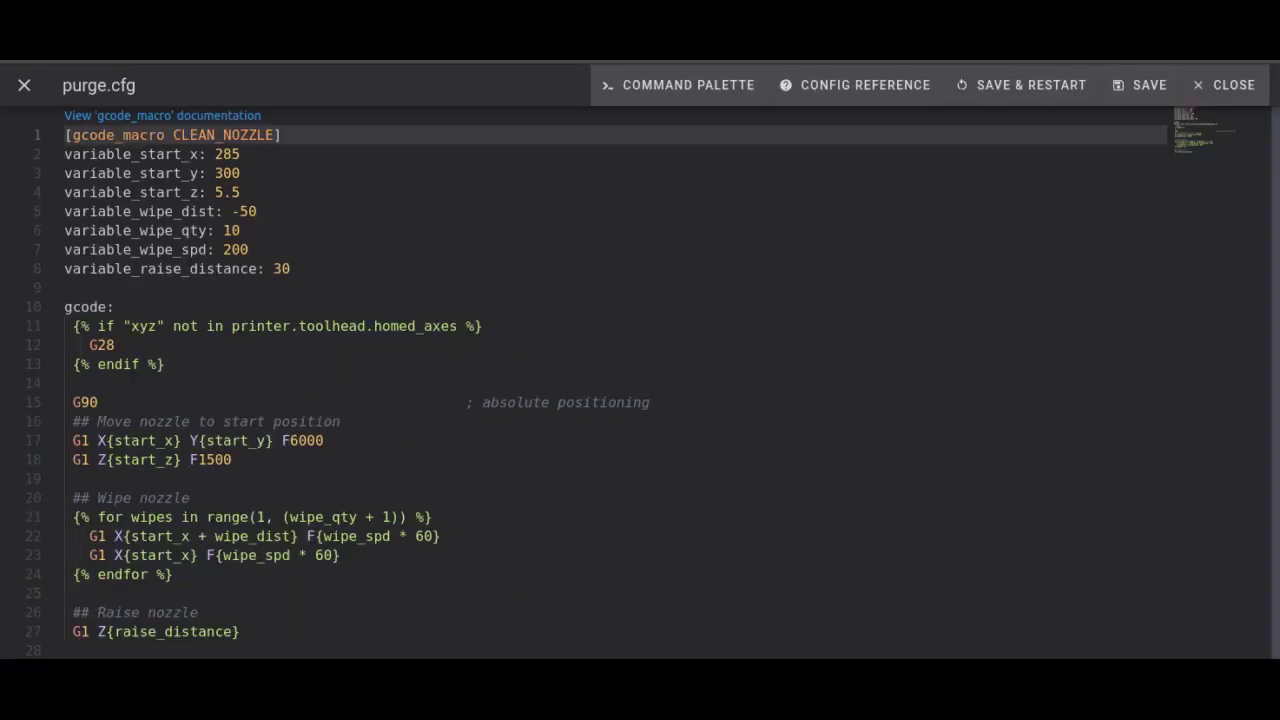
Change start_x from 285 to 152 and start_y from 300 to 350
click(240, 154)
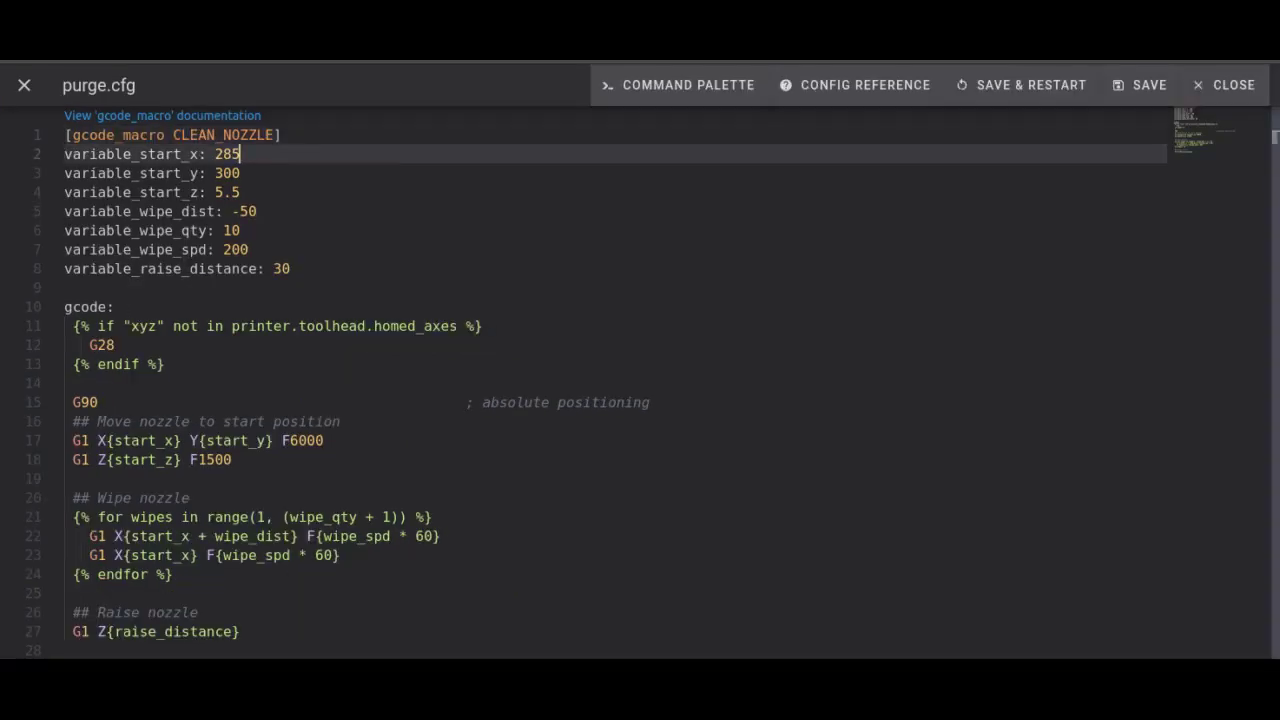
key(BackSpace)
key(BackSpace)
key(BackSpace)
text(152)
click(240, 173)
click(231, 173)
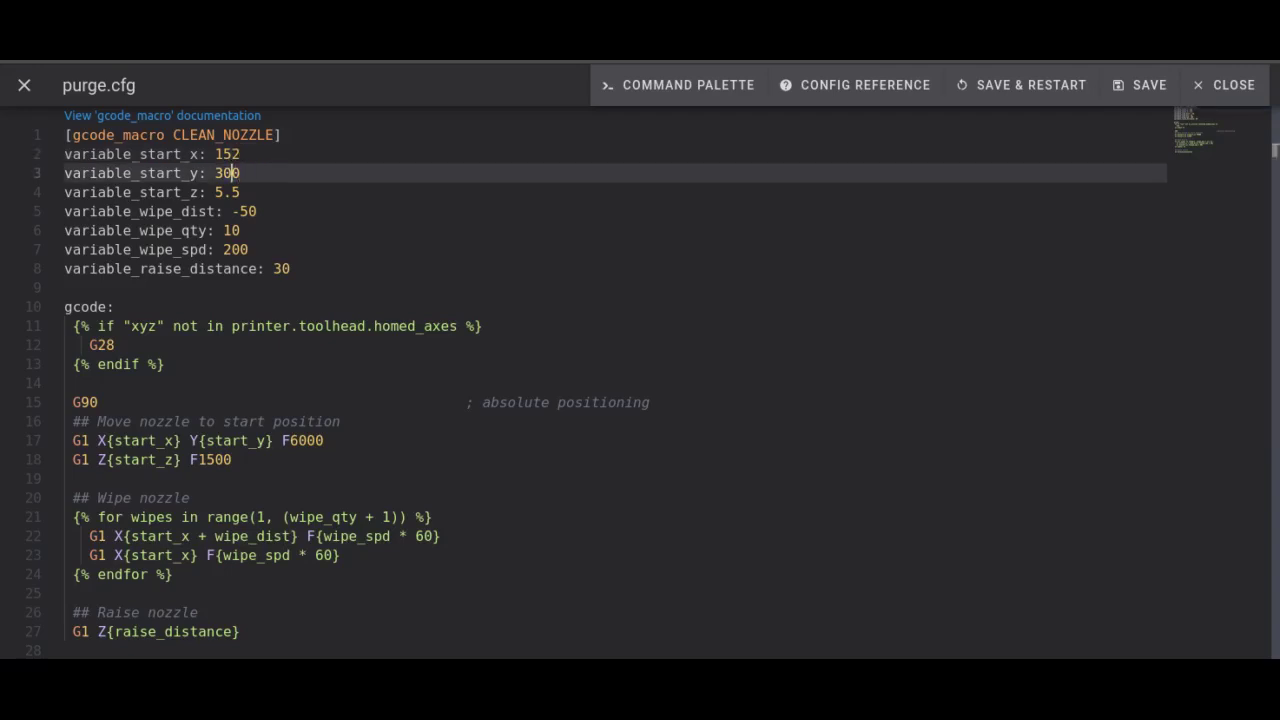
key(BackSpace)
text(5)
Insert an empty line beneath the CLEAN_NOZZLE macro header
key(Up)
key(Up)
key(Right)
key(Right)
key(Right)
key(Right)
key(Right)
key(Right)
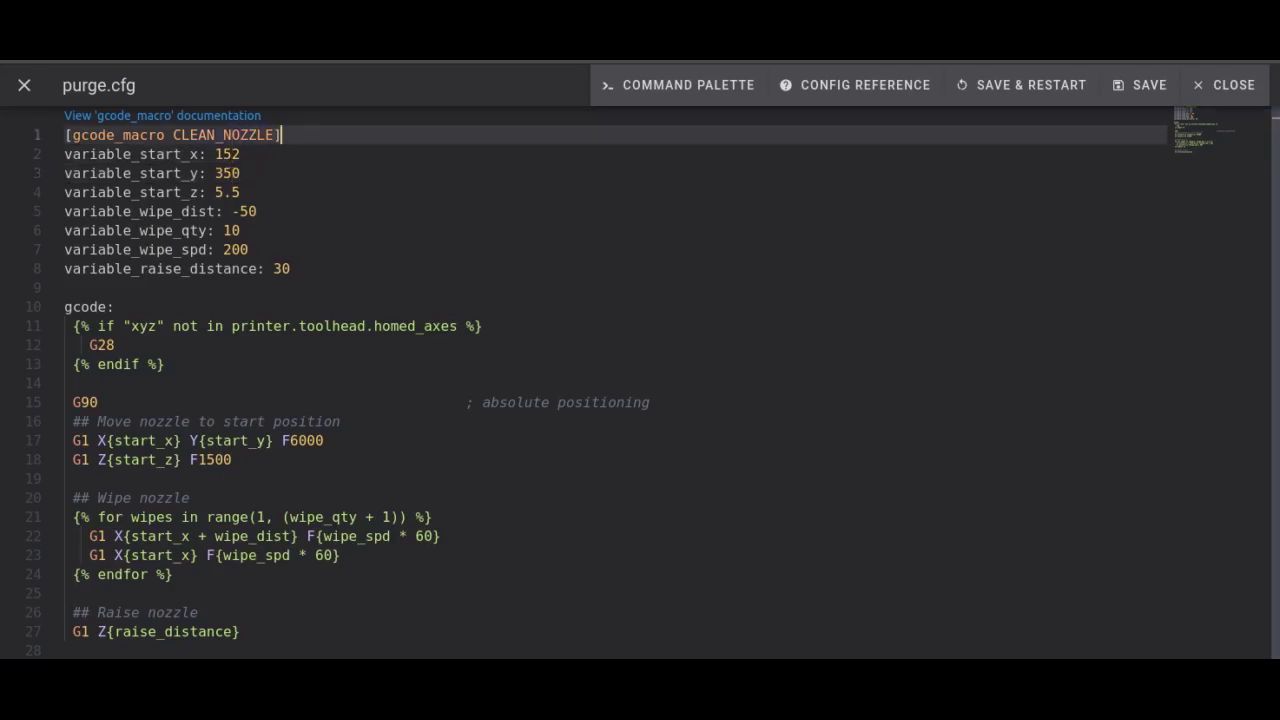
key(Return)
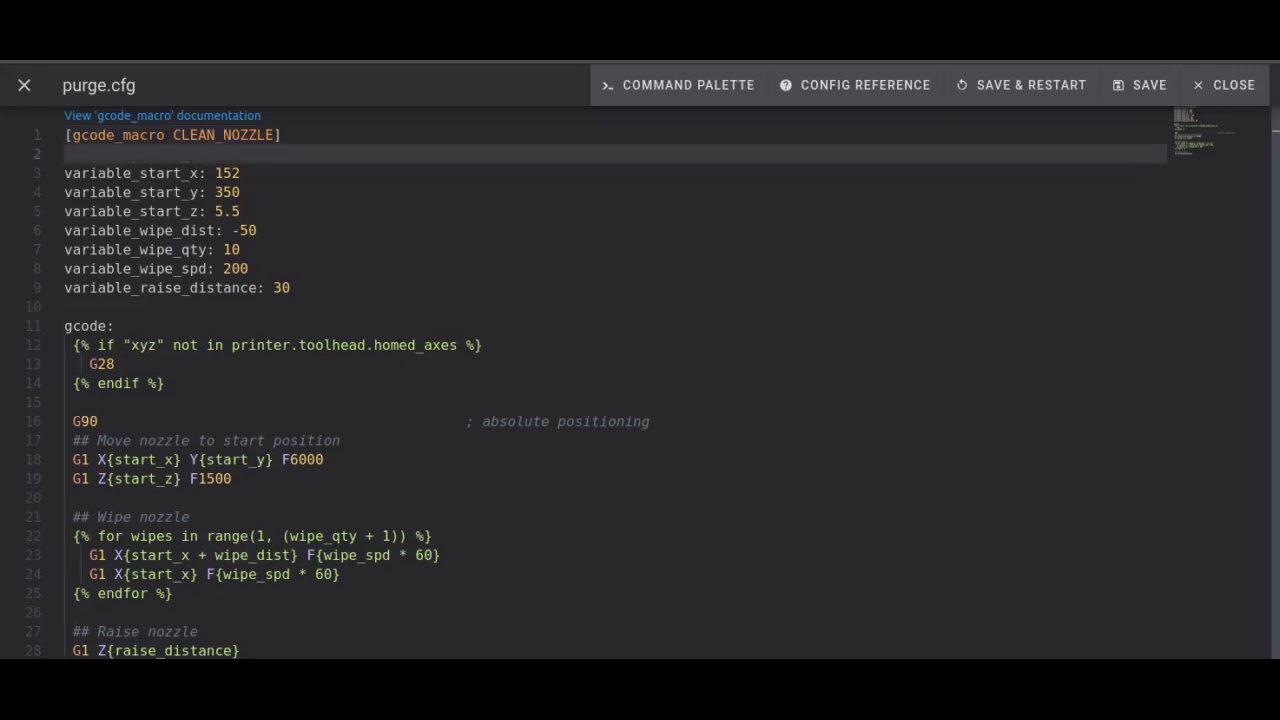
Add the comment '## For a Voron 2.4 - 350 Bed size' on line 2
text(## For a Voron 2.4 - 350)
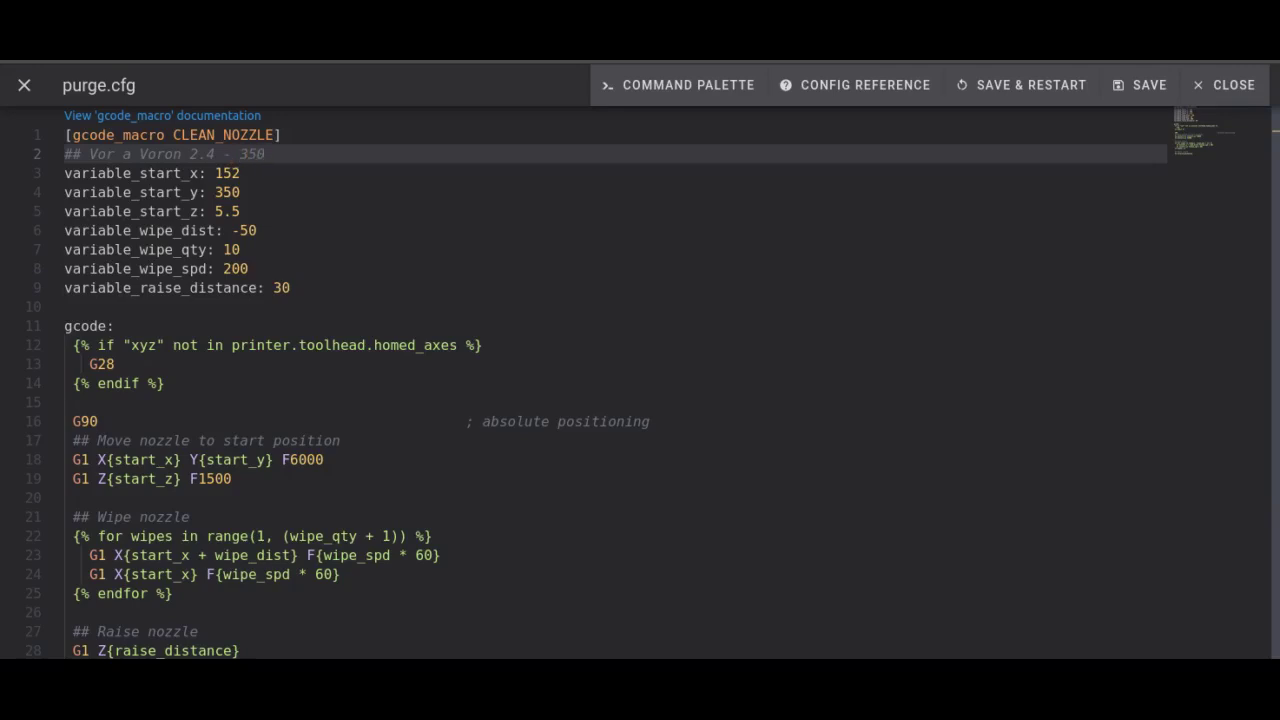
text( Bed size)
click(240, 211)
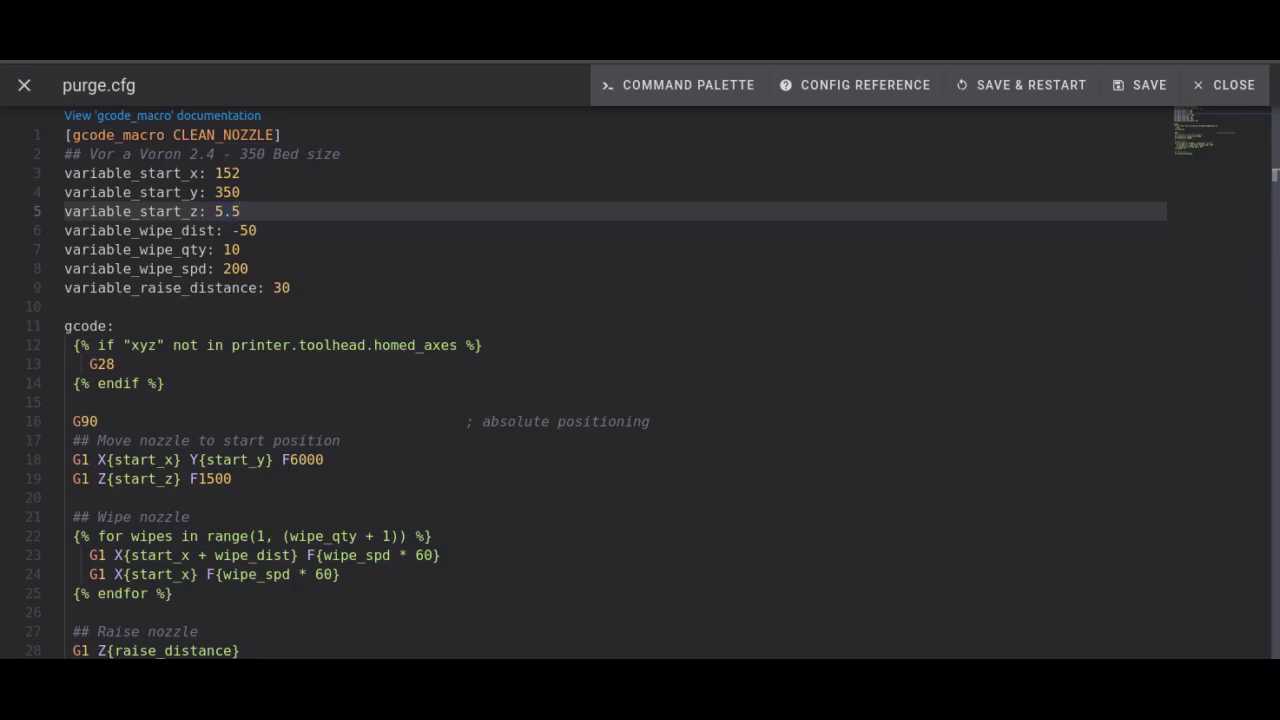
Set start_z to 3.0, wipe_qty to 6 and raise_distance to 10
key(BackSpace)
key(BackSpace)
key(BackSpace)
text(3.)
double_click(231, 249)
text(5)
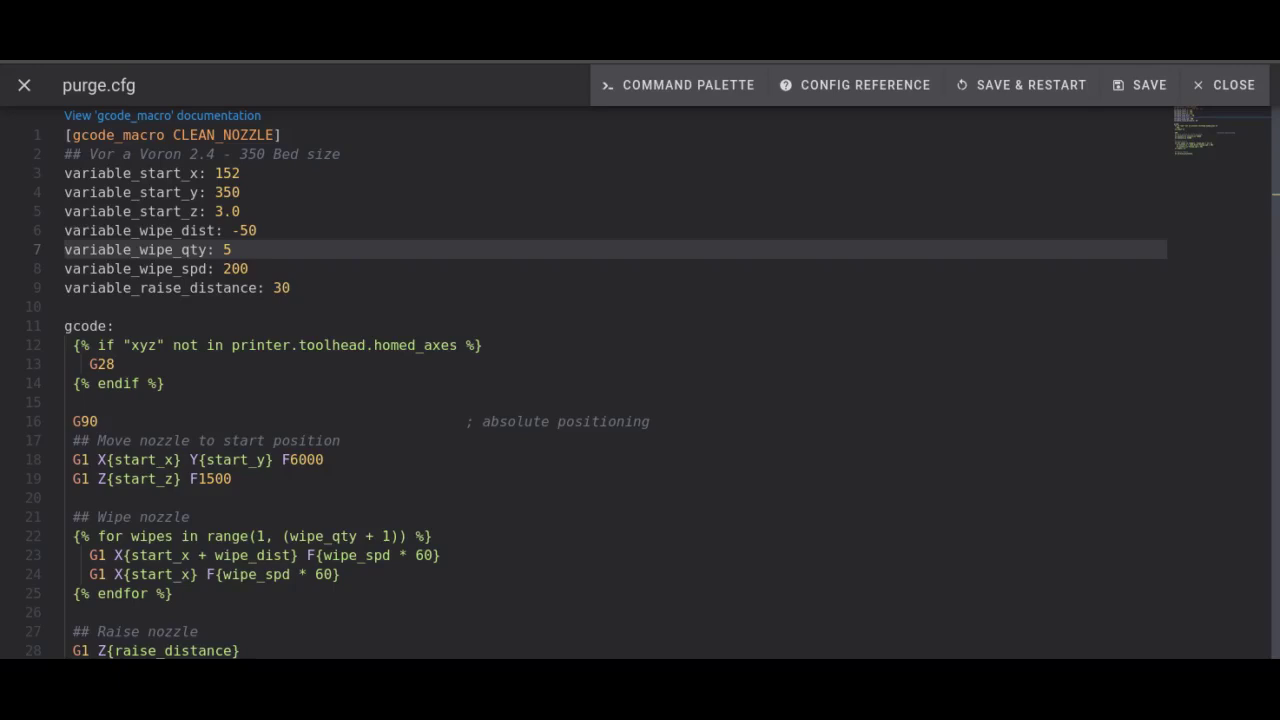
key(BackSpace)
text(6)
click(290, 287)
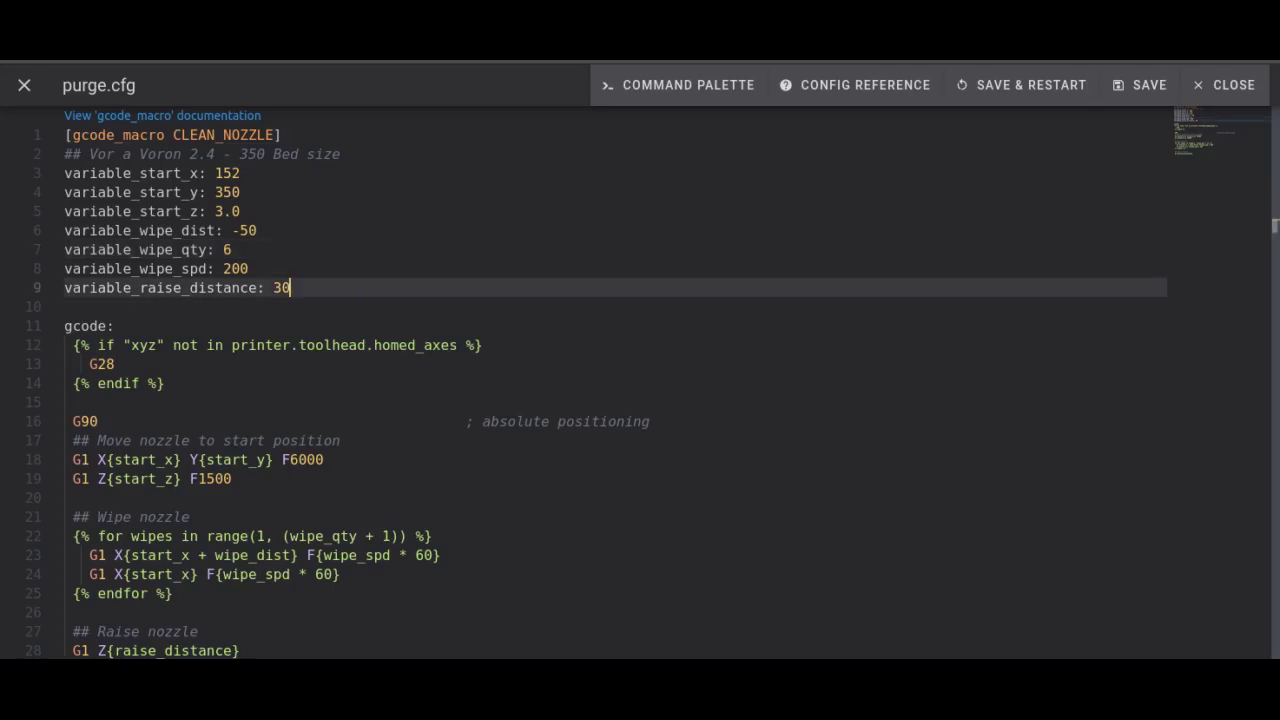
key(BackSpace)
key(BackSpace)
text(10)
Highlight the G28 homing and G90 absolute positioning lines of the macro
key(Down)
key(Down)
key(Down)
key(Down)
key(shift+Left)
key(shift+Left)
key(shift+Left)
key(shift+Left)
key(shift+Left)
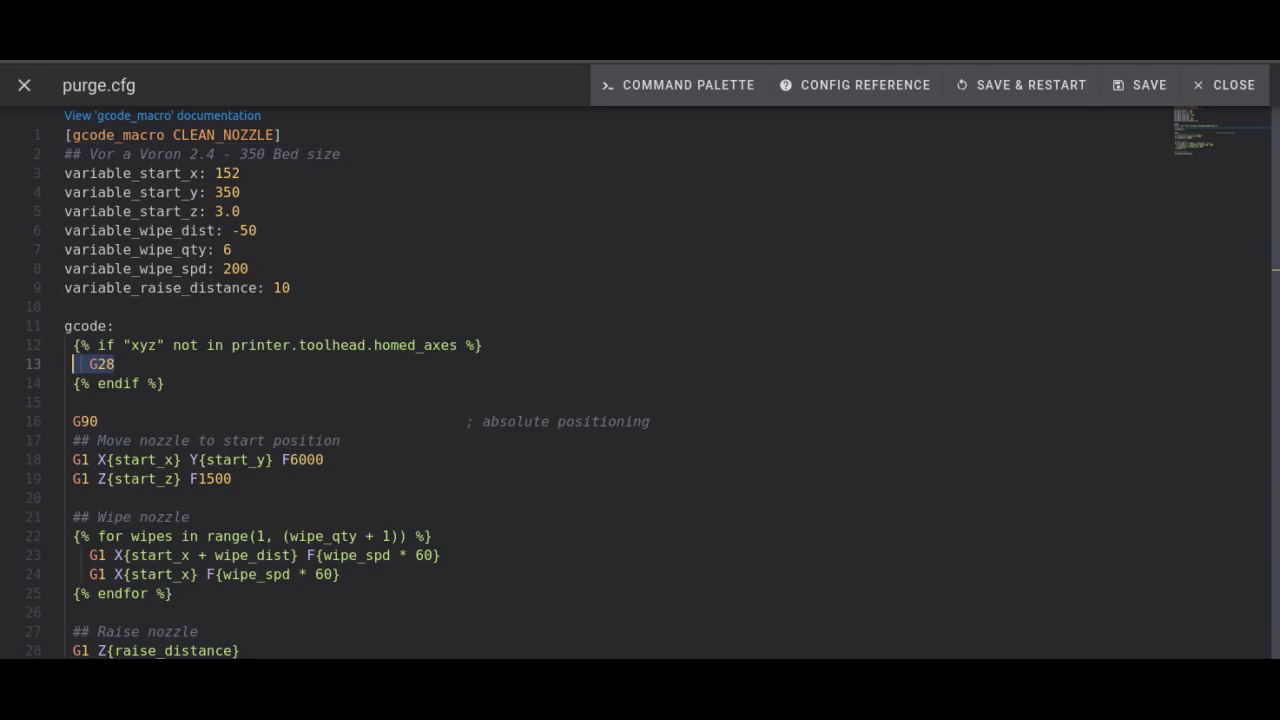
drag(113, 421, 72, 421)
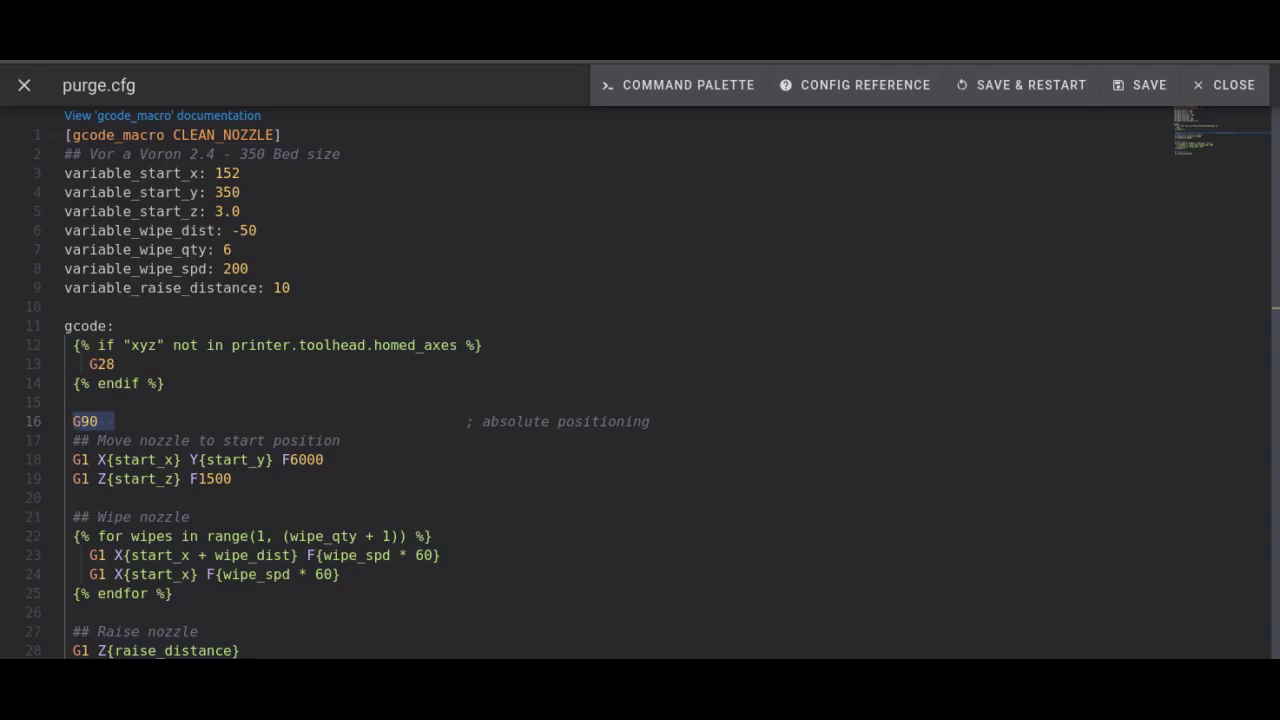
Highlight the macro's move-to-start, Z move and wipe loop lines in turn
drag(323, 459, 64, 459)
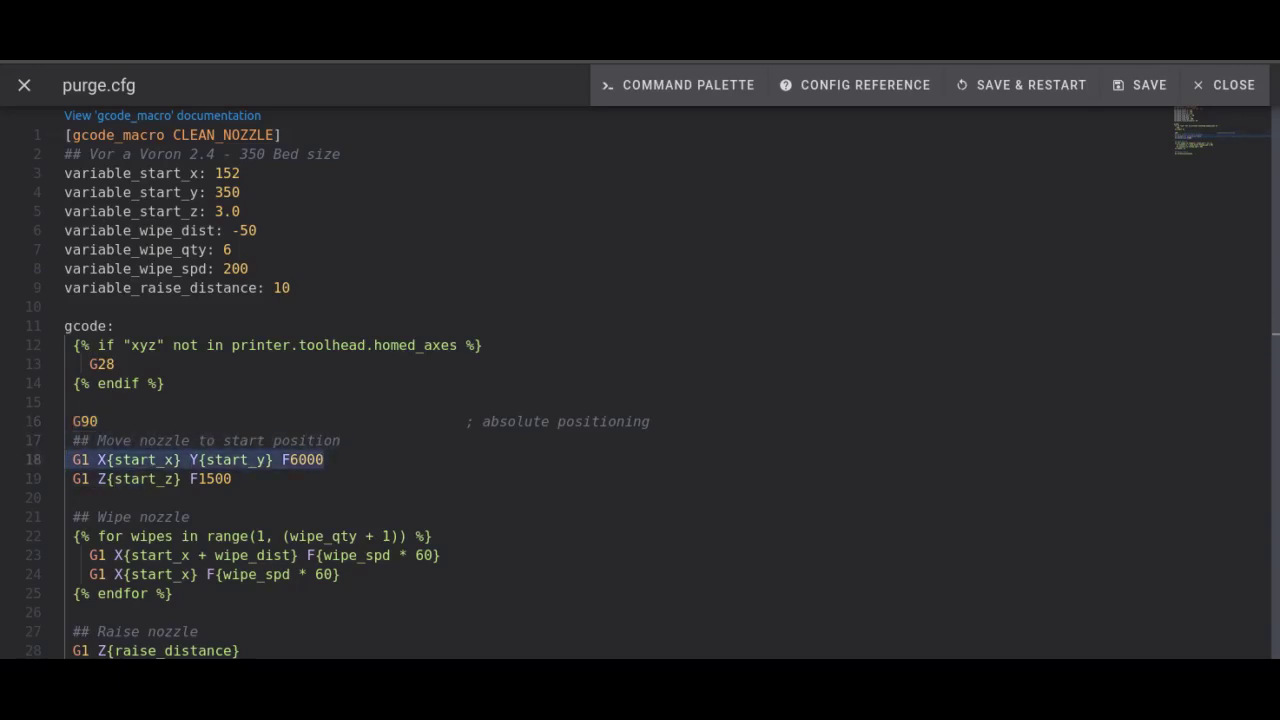
click(231, 479)
drag(231, 479, 65, 479)
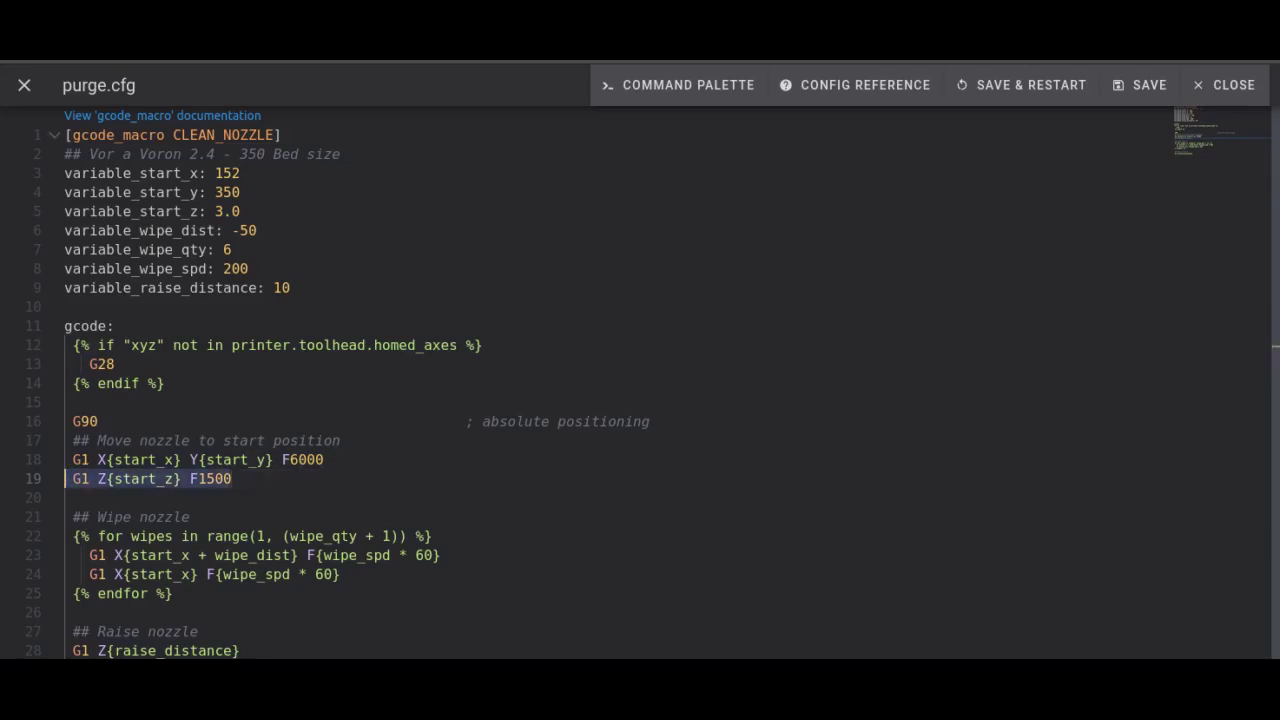
click(231, 479)
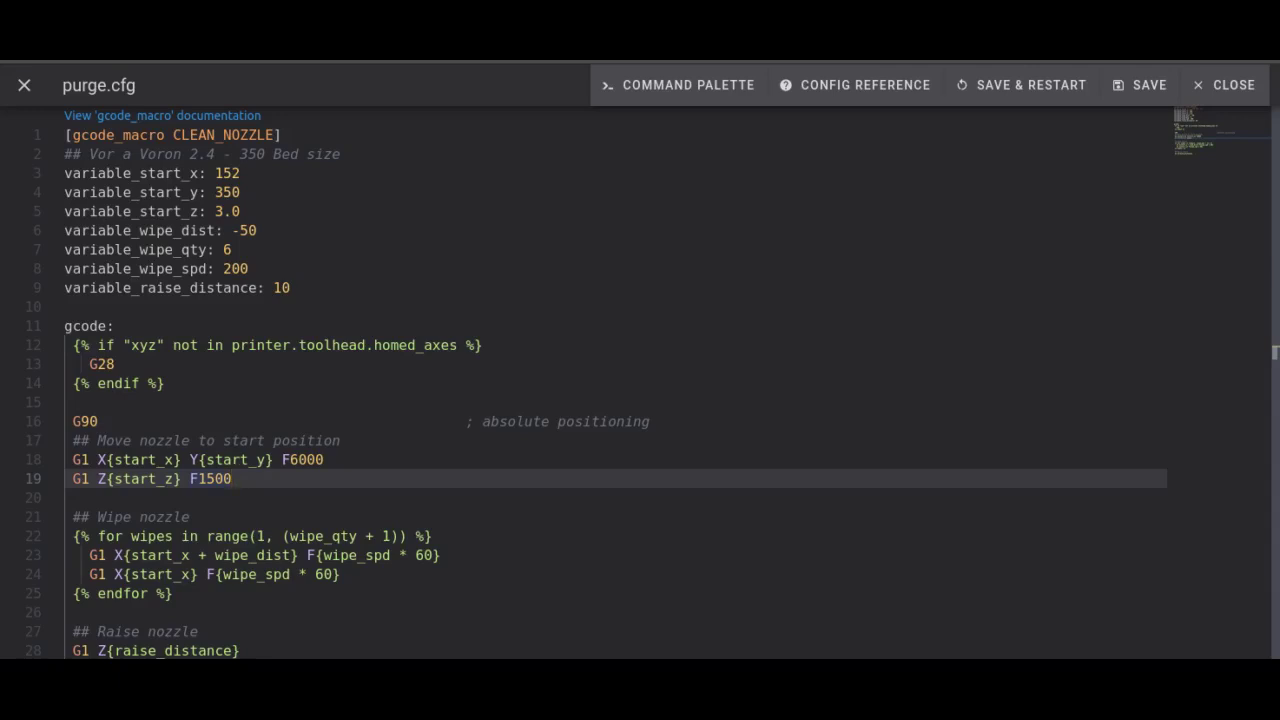
drag(340, 574, 64, 555)
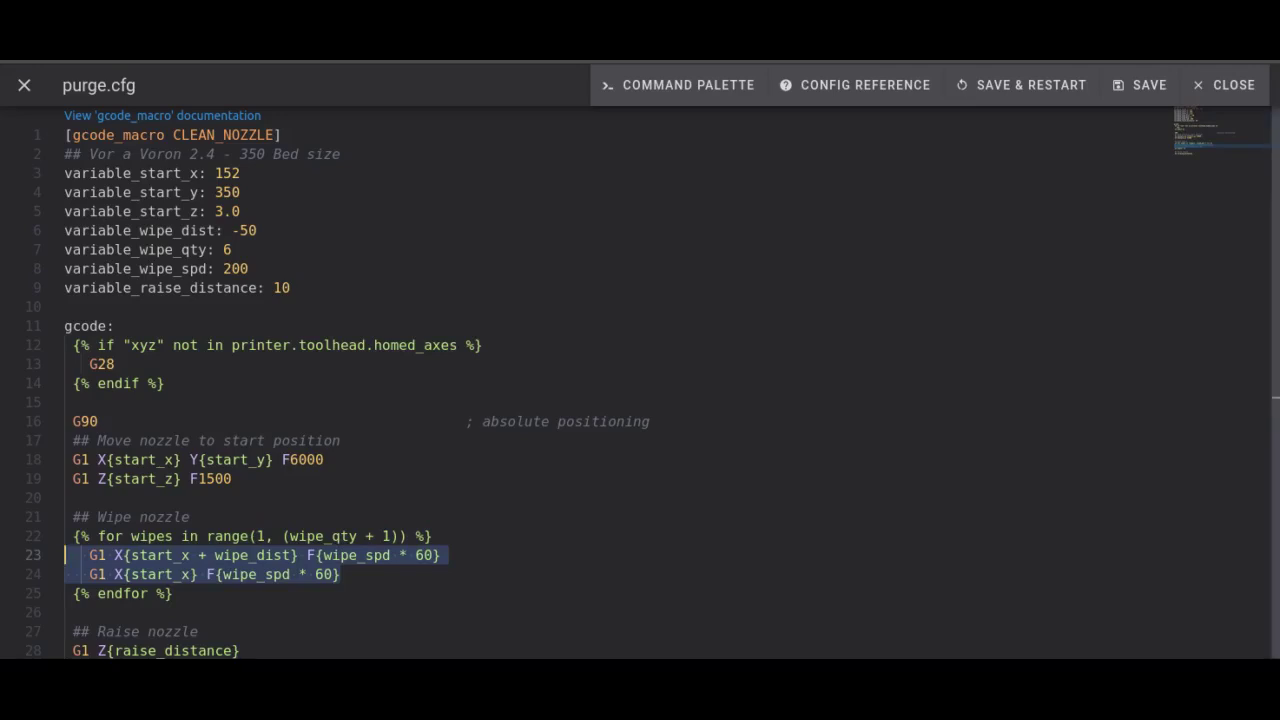
click(173, 593)
Highlight the G1 Z{raise_distance} raise line, then save purge.cfg and close the editor
drag(239, 650, 72, 650)
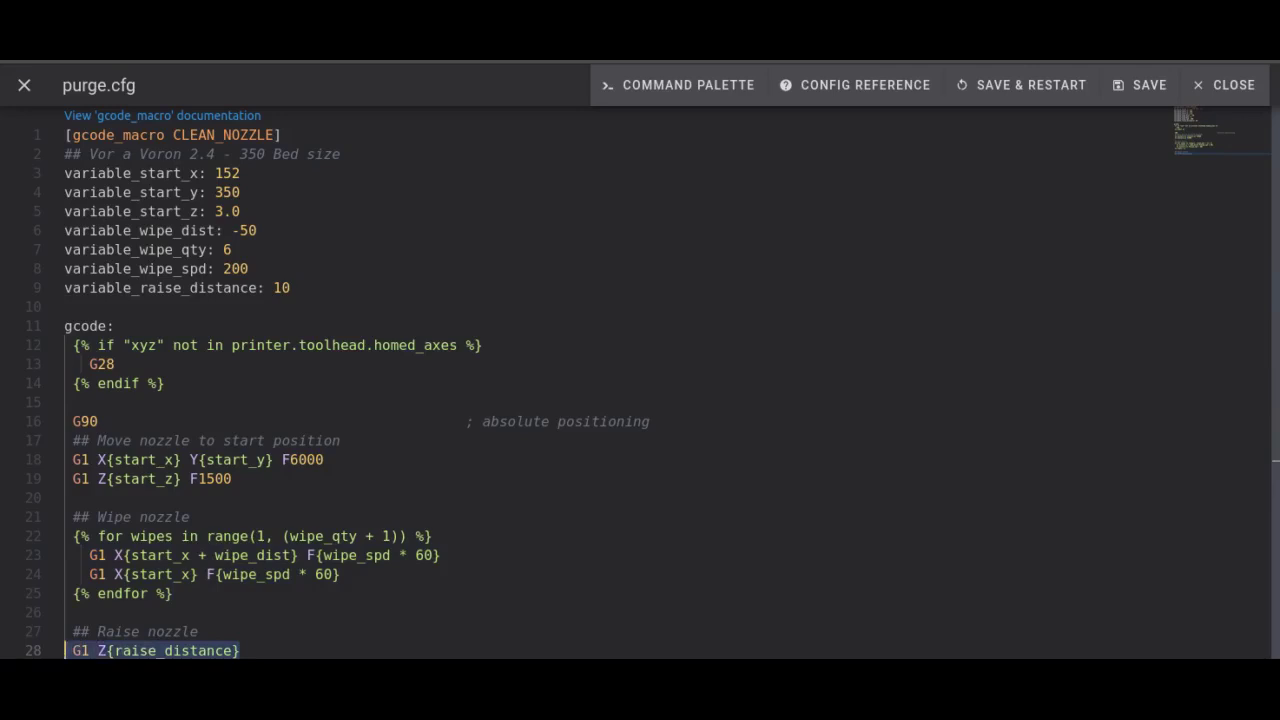
click(66, 612)
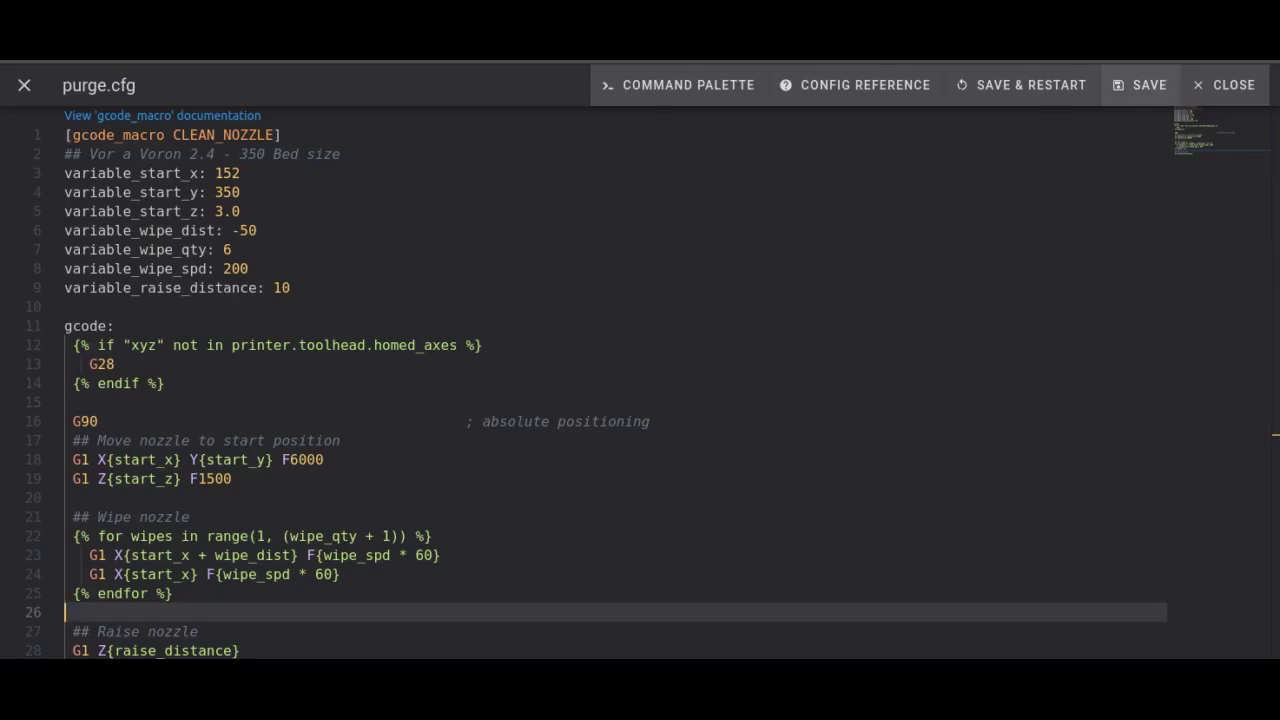
click(1140, 85)
click(1228, 85)
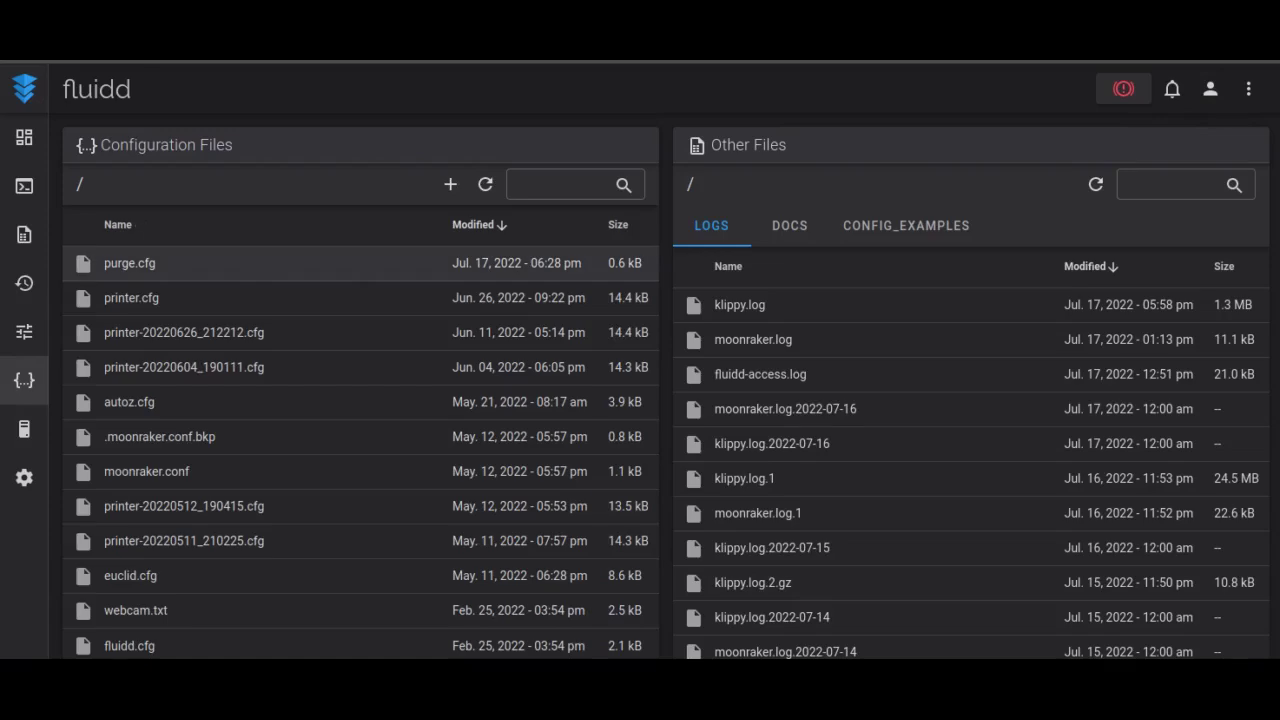
In printer.cfg, add '[include purge.cfg]' below '[include autoz.cfg]', drop the extra blank line, and save and restart
click(131, 297)
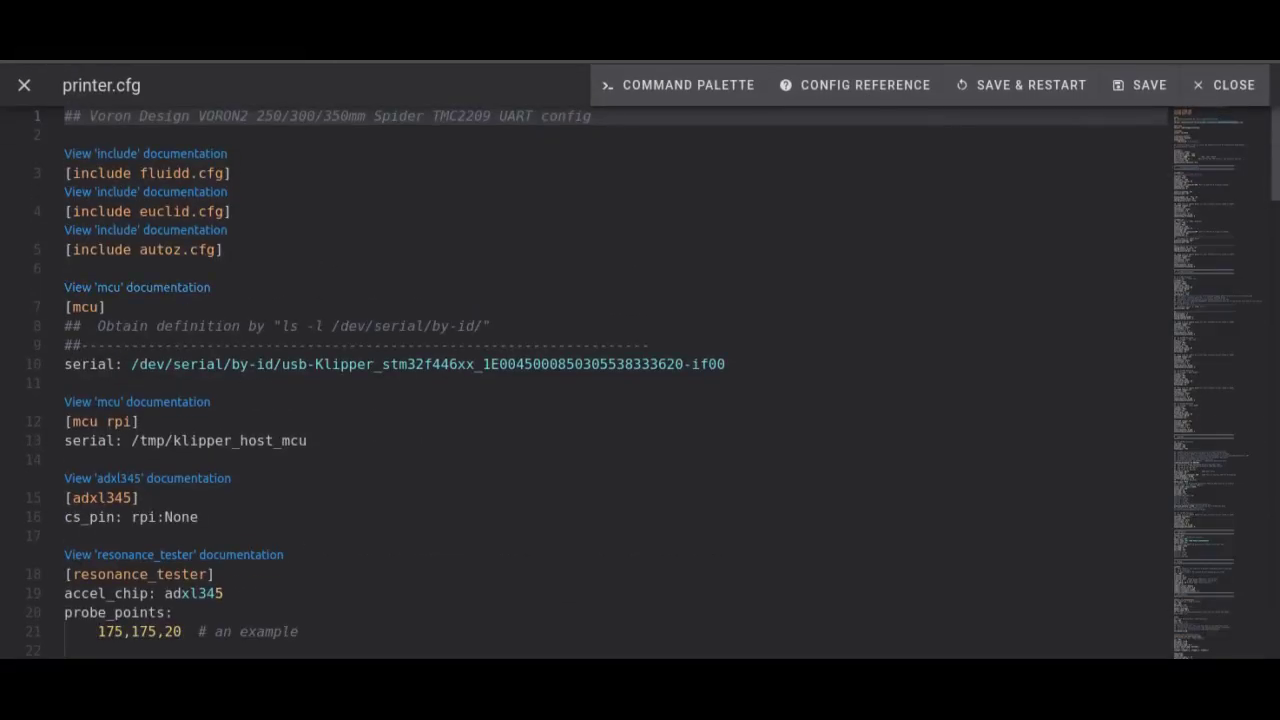
click(224, 249)
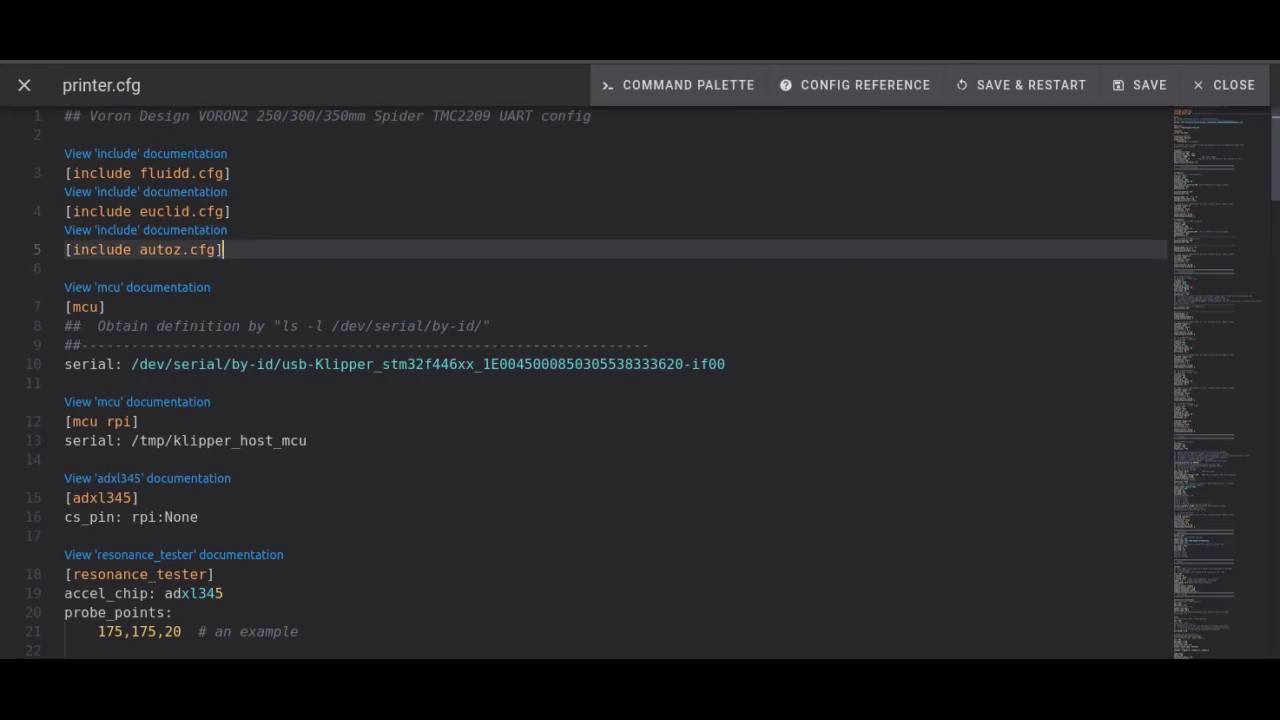
key(Return)
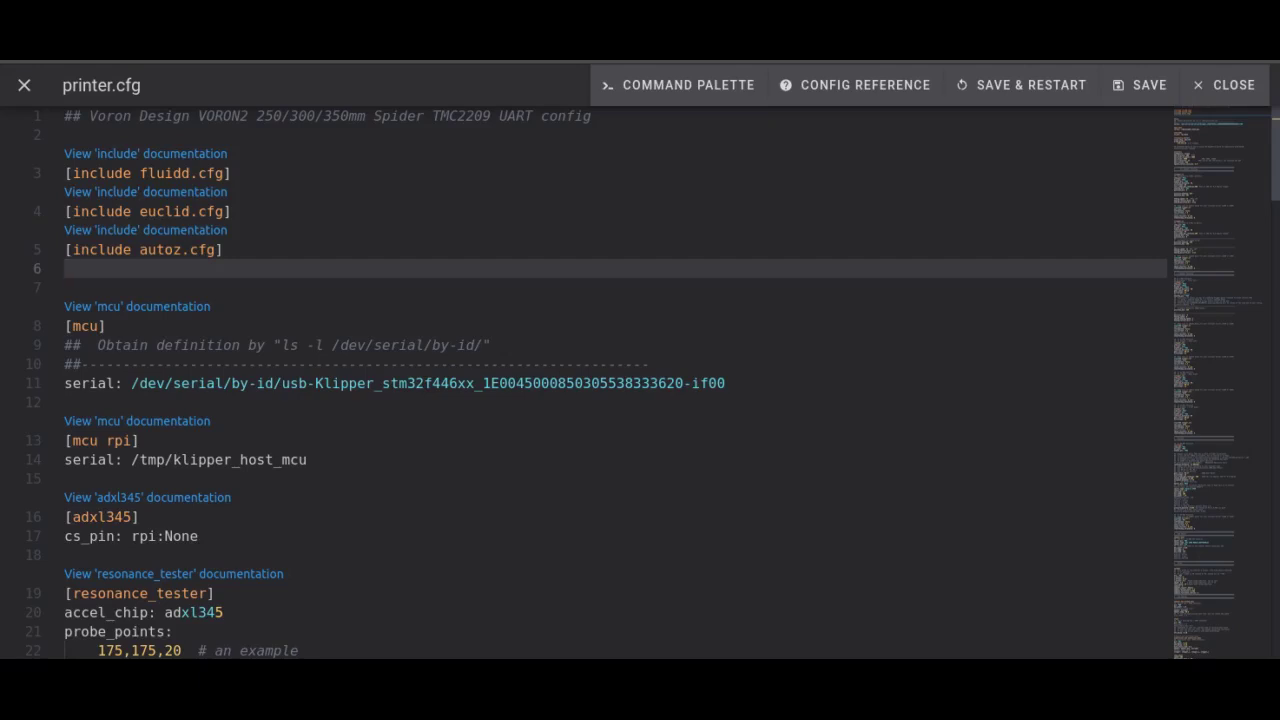
key(Return)
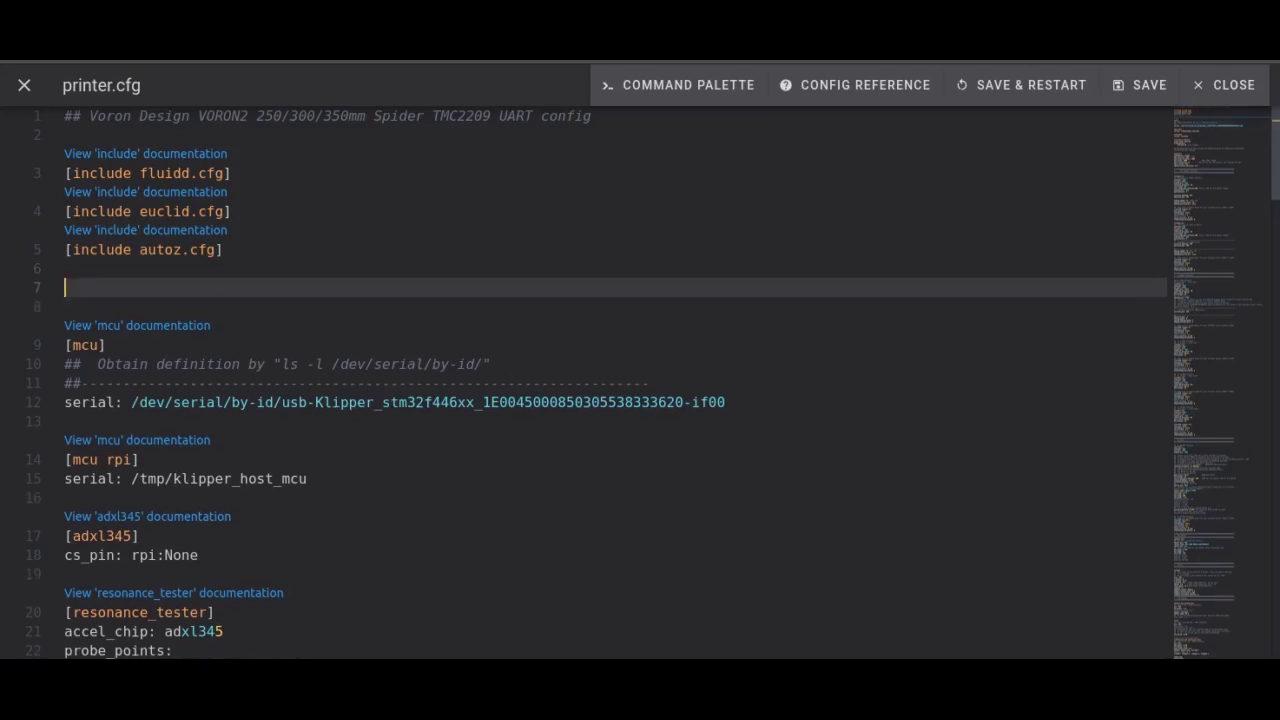
text([i)
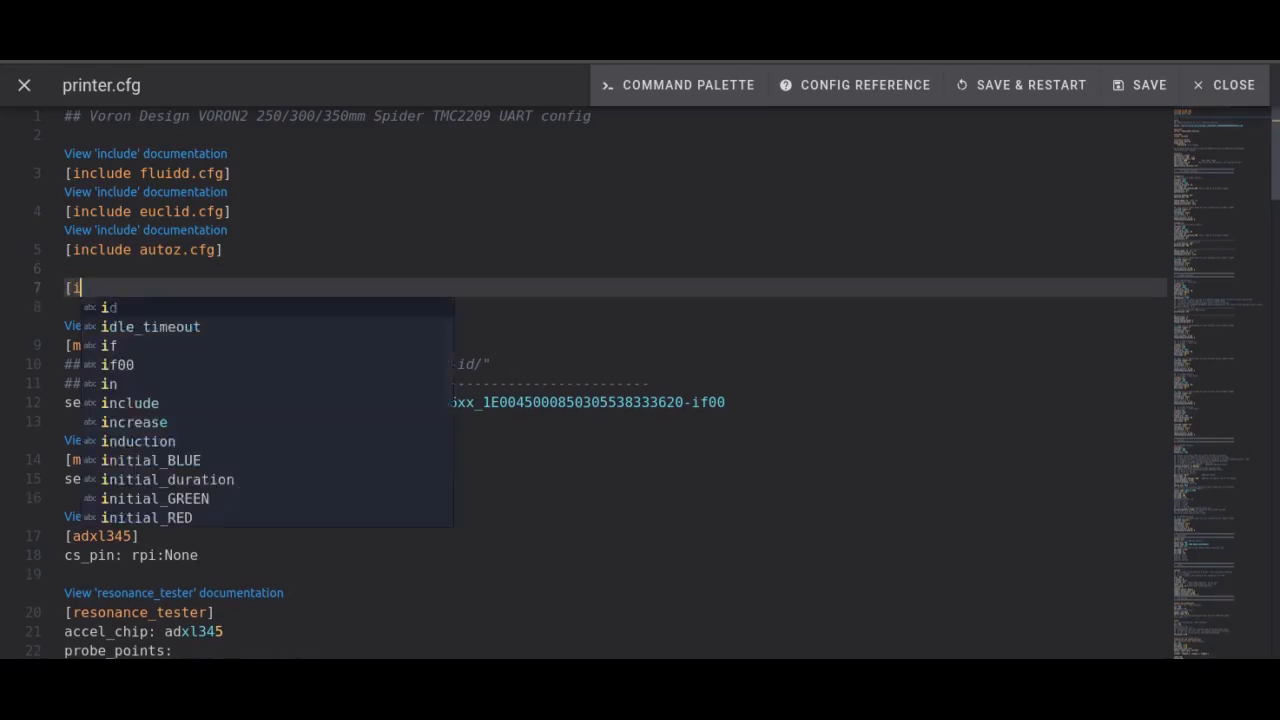
text(nclude )
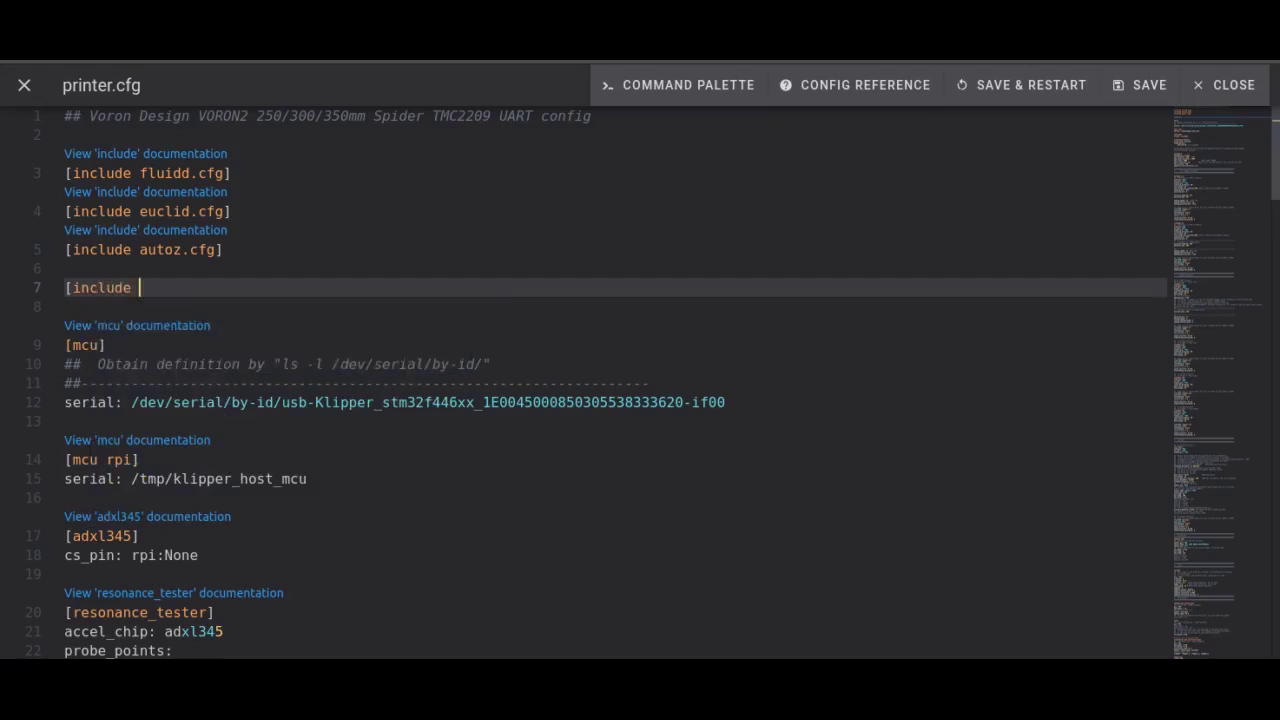
text(purge.cfg])
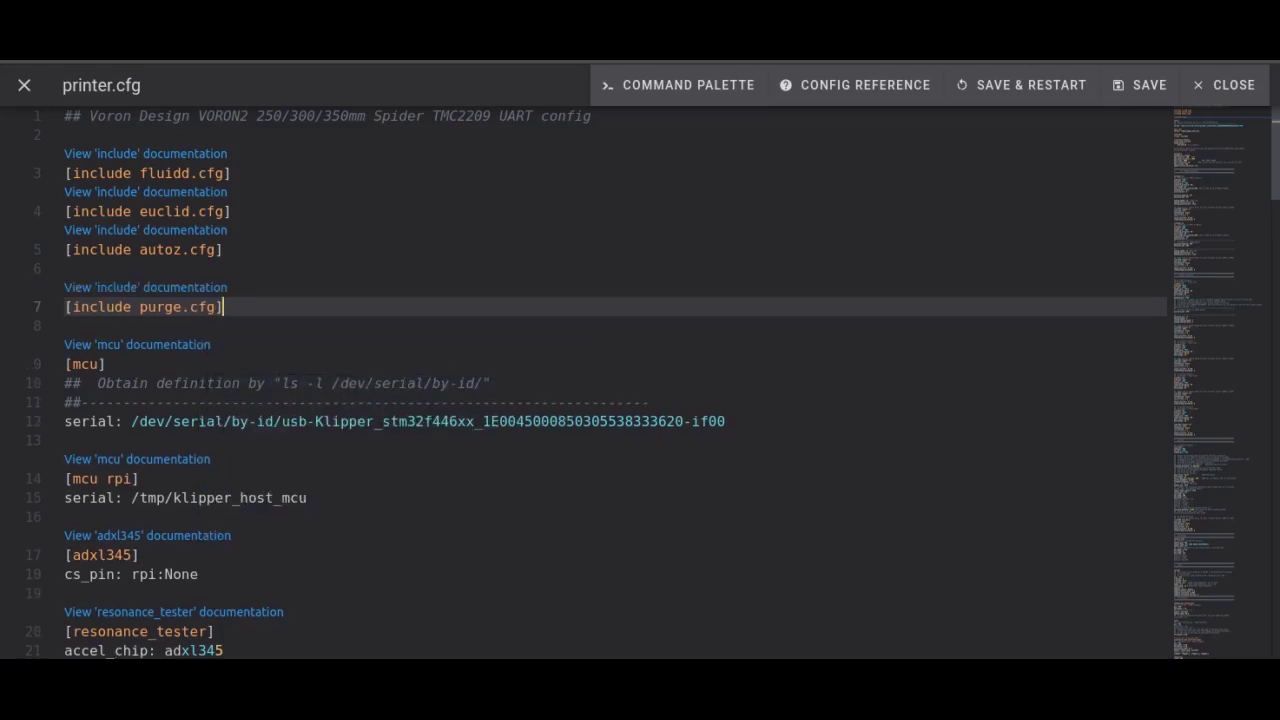
click(65, 268)
key(BackSpace)
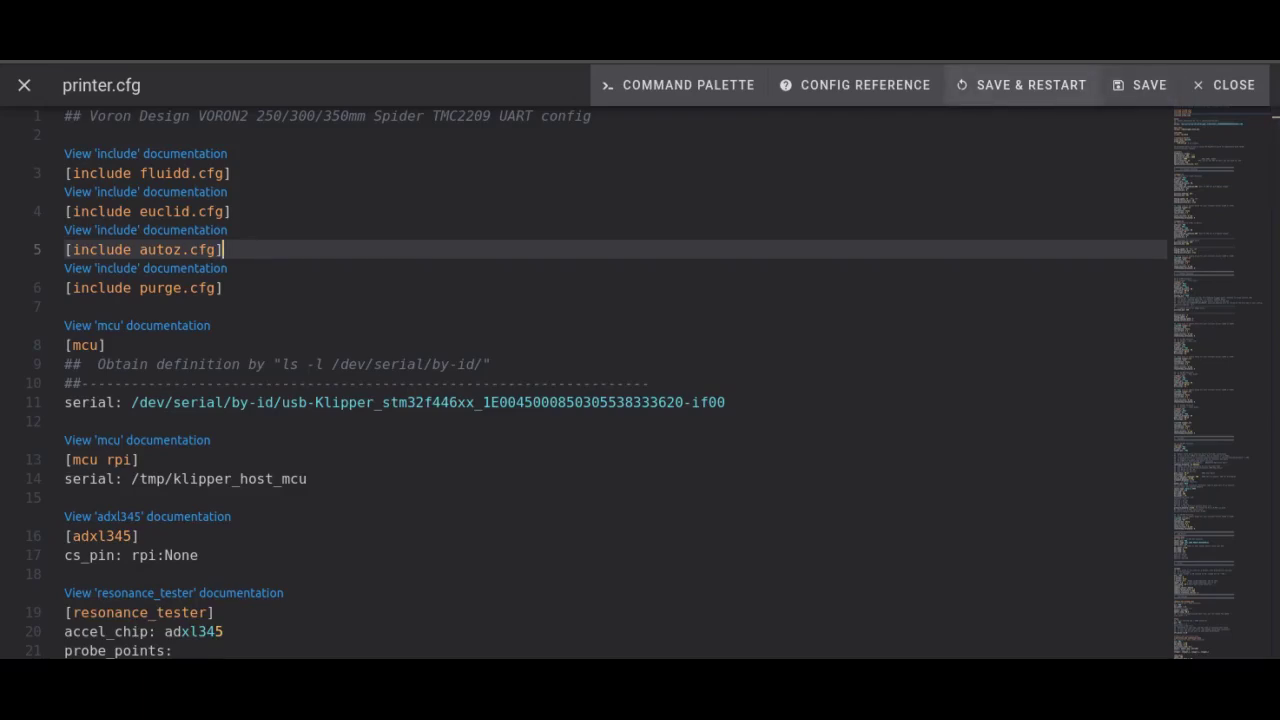
click(1021, 85)
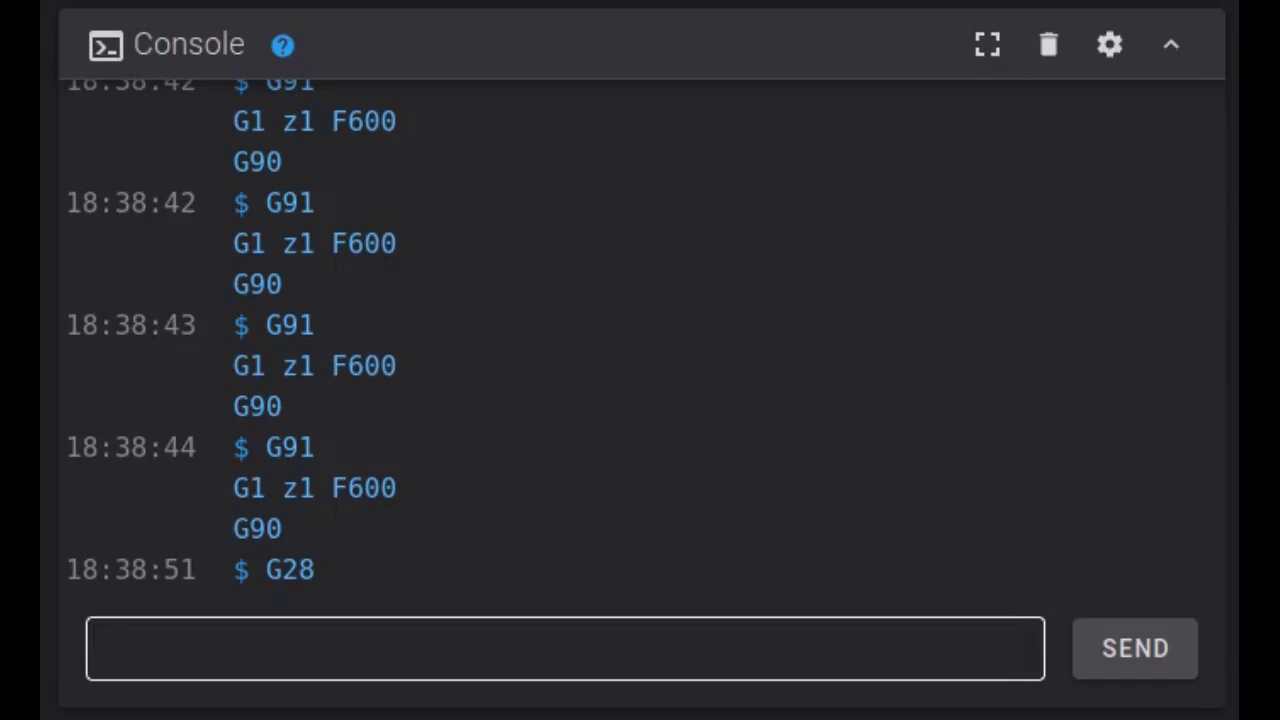
Put the cursor in the console's command input field
click(107, 650)
Enter the Clean_nozzle command in the console to test the new macro
text(Cl)
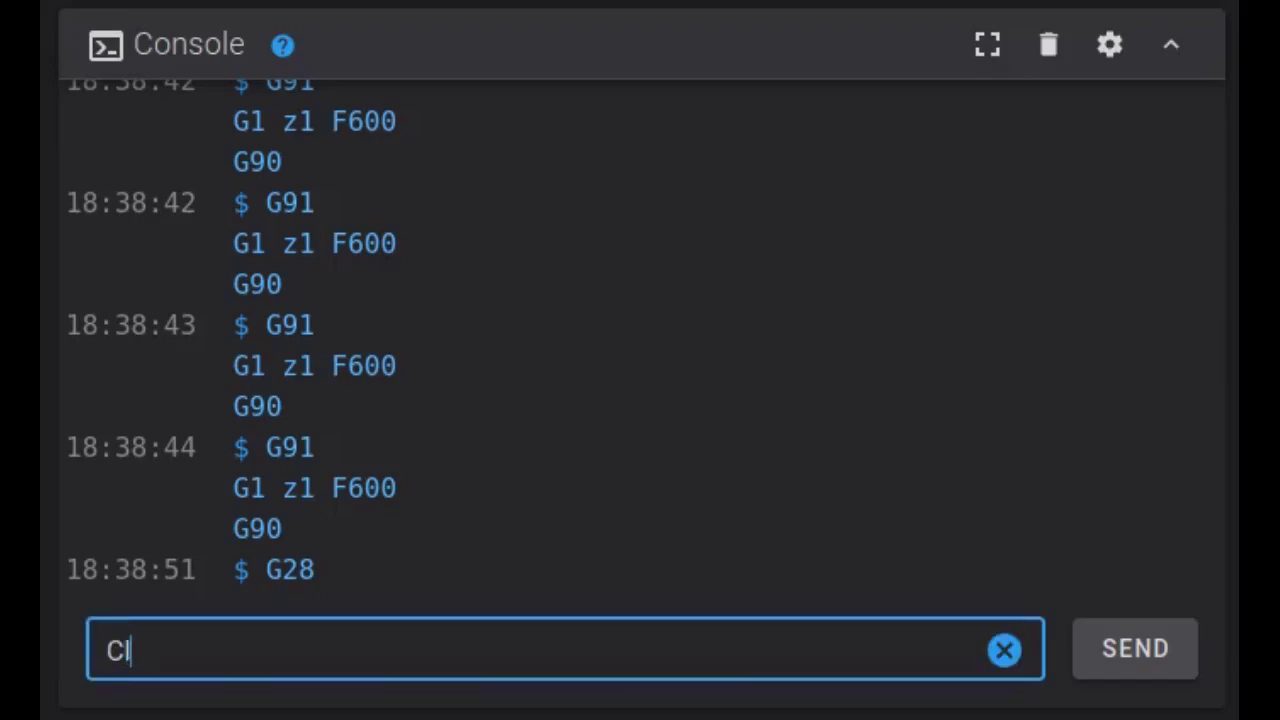
text(ean_n)
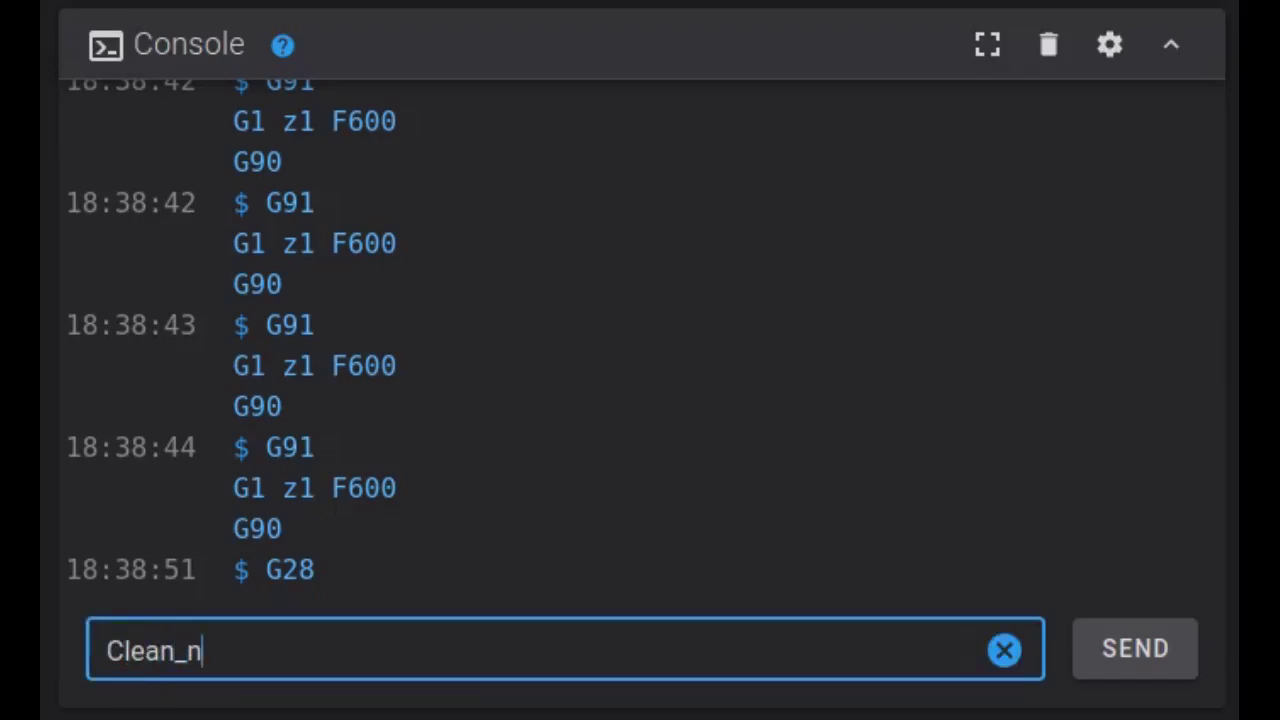
text(ozzle)
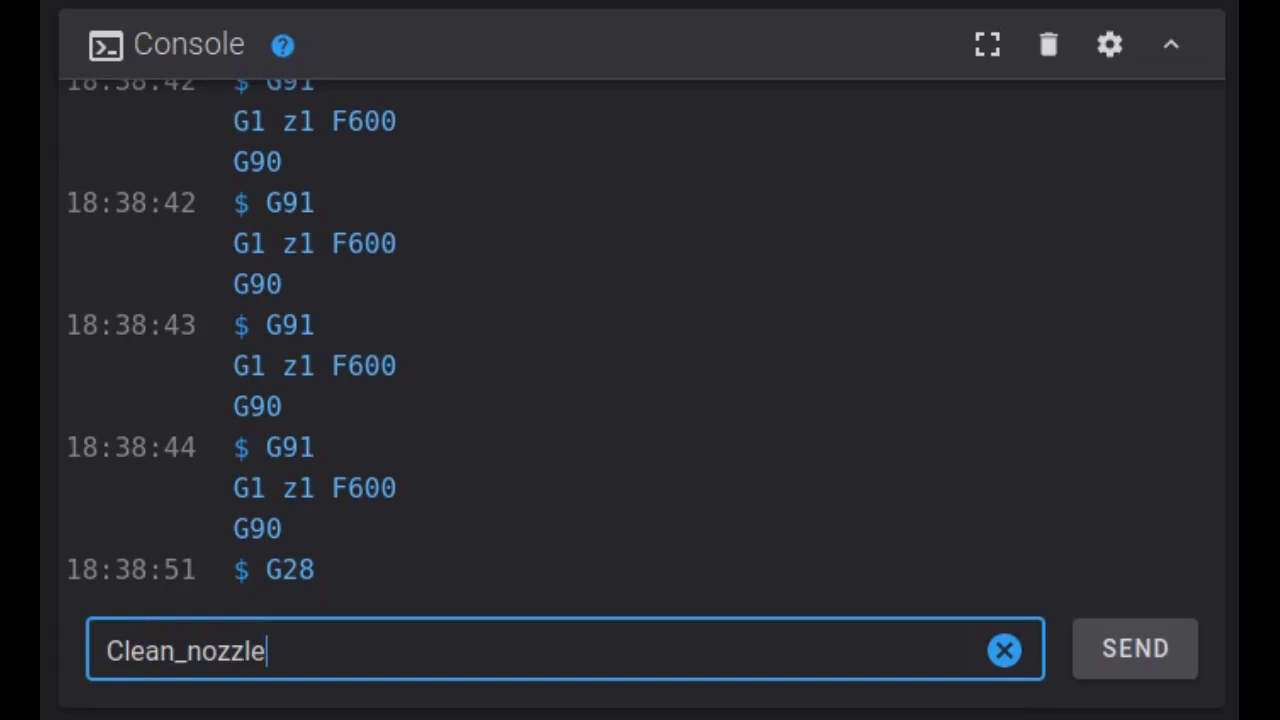